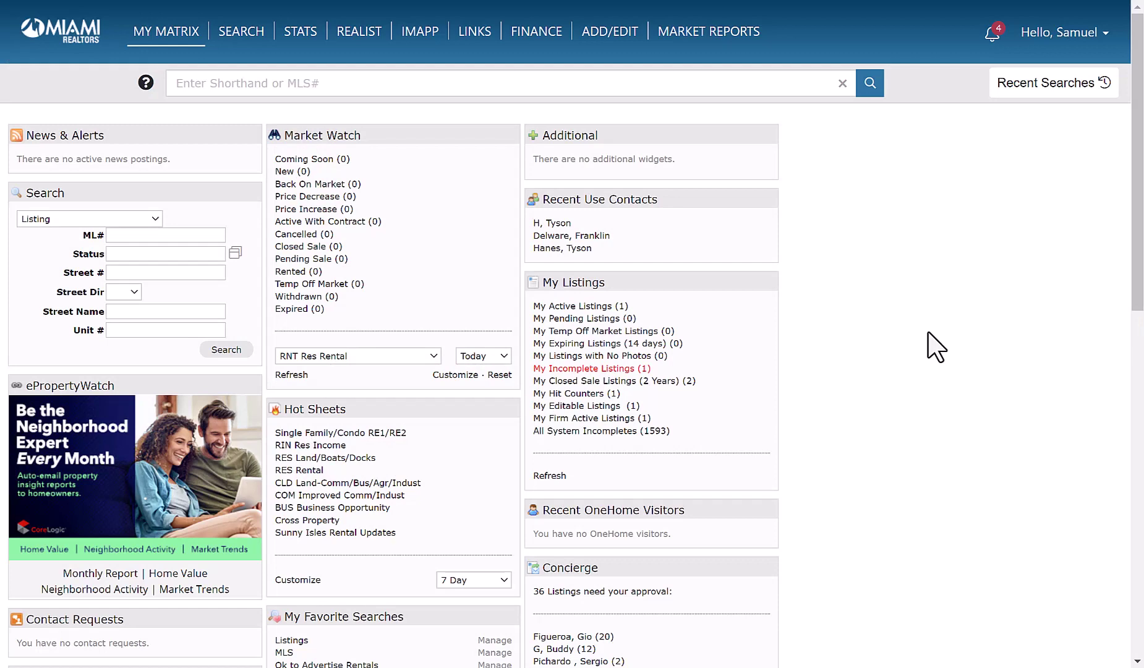
- Bring up the SEARCH menu in the top navigation of the home dashboard
mouse_move(245, 32)
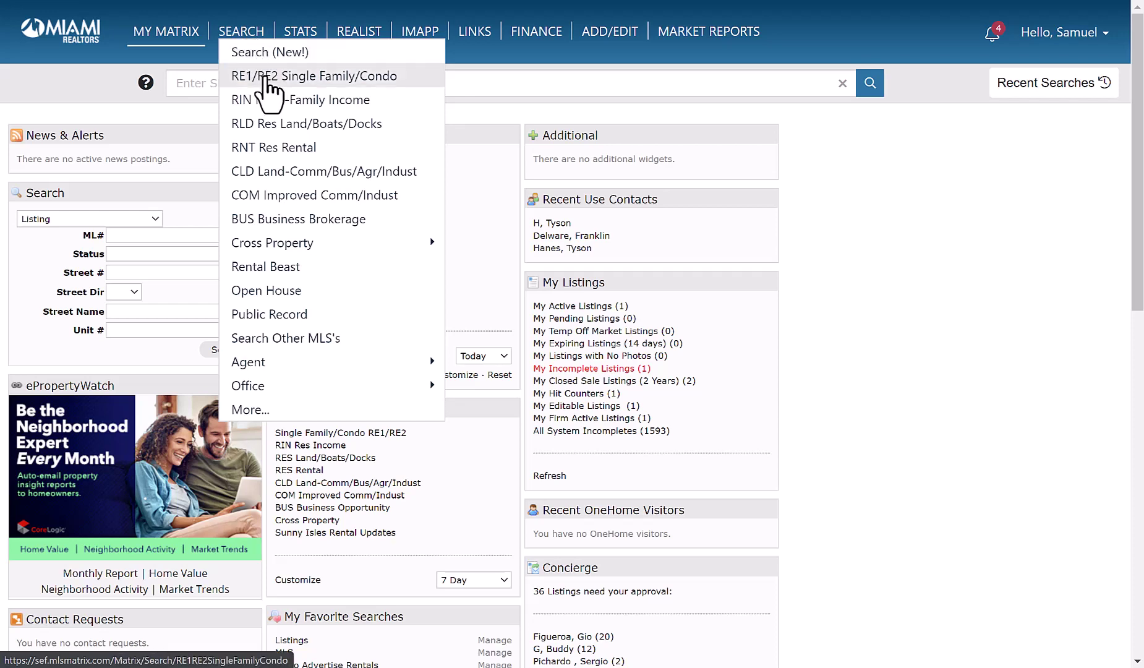
- Open the RE1/RE2 search form, select both Single Family and Condo, and set Type of Property to Condo
click(265, 78)
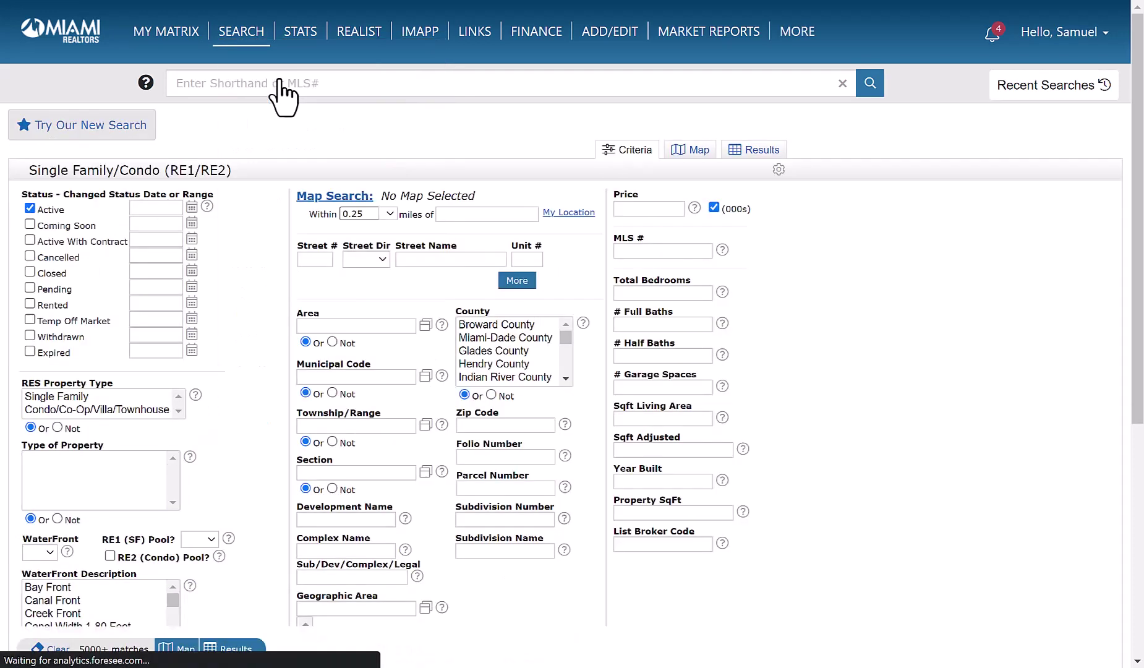
scroll(248, 286, down, 3)
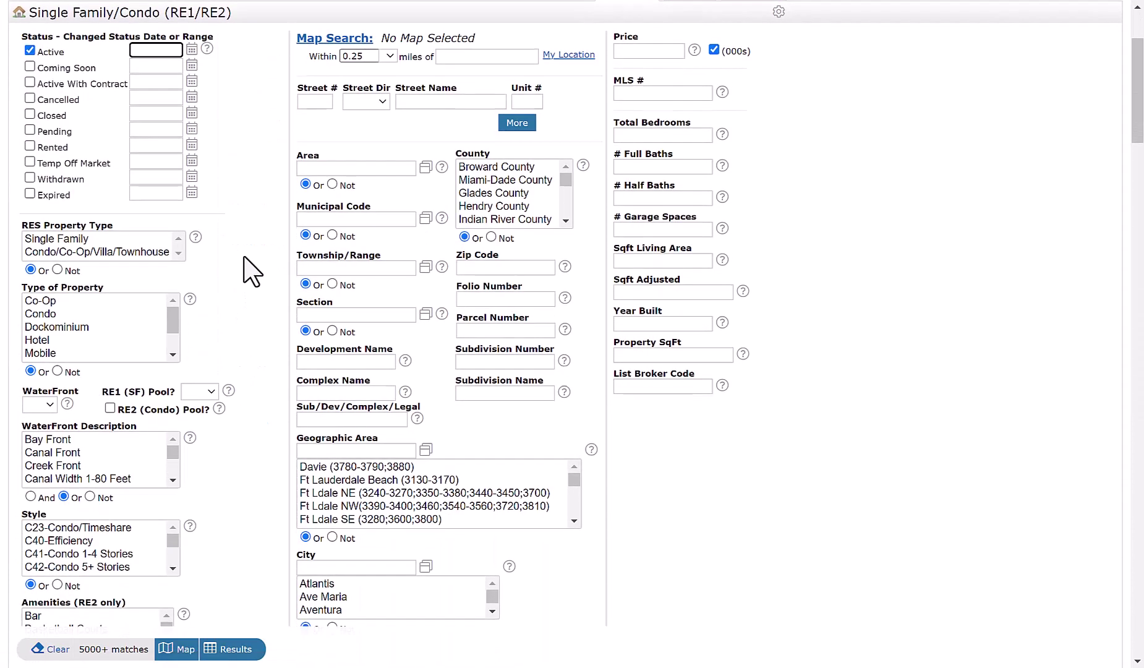
scroll(250, 247, down, 1)
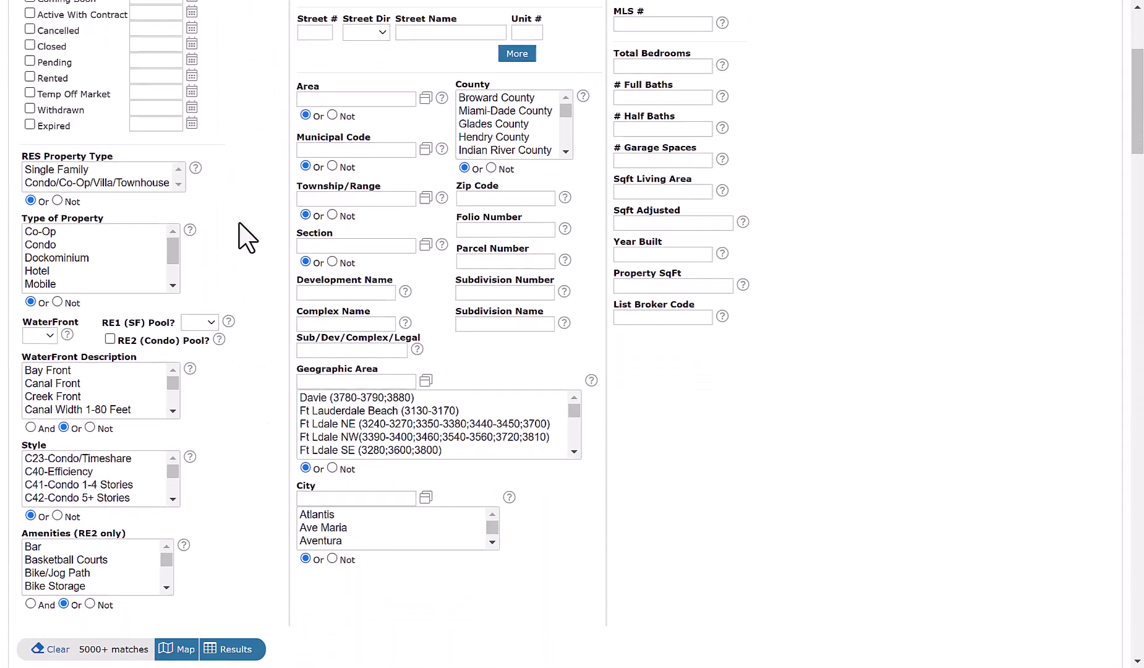
scroll(250, 256, up, 1)
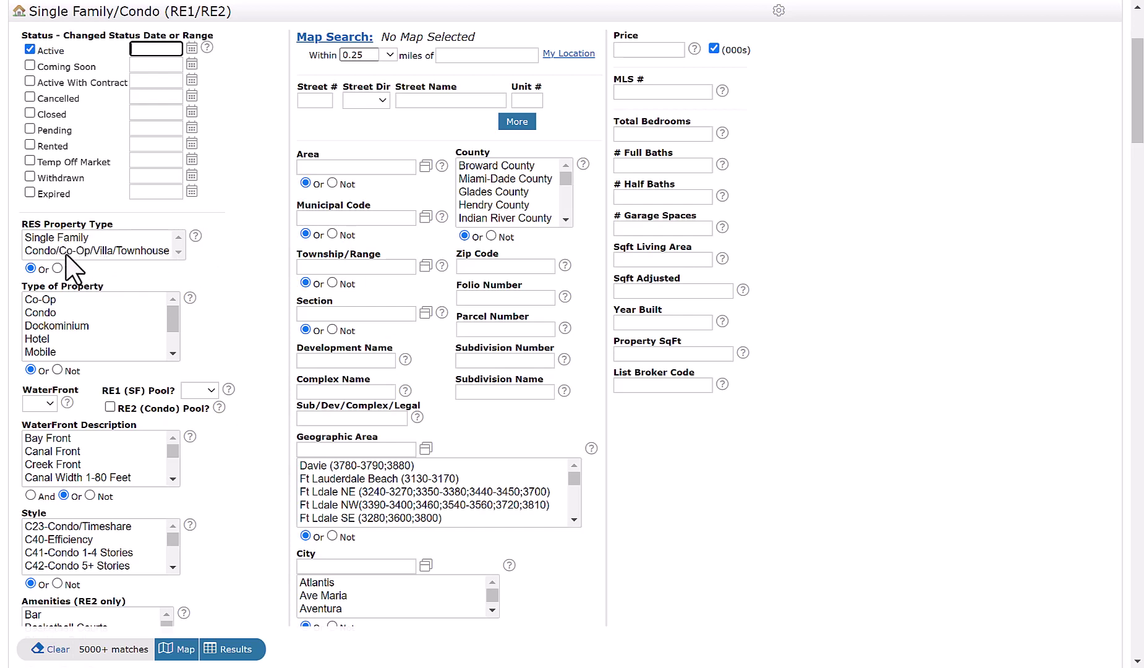
shift+click(127, 250)
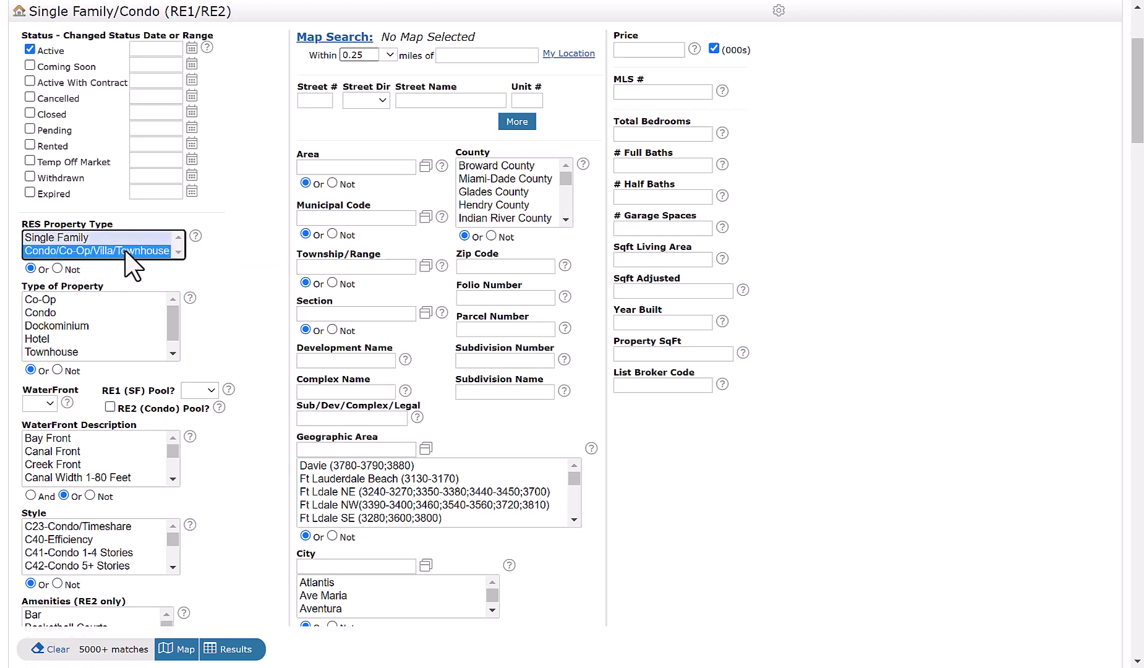
click(48, 314)
scroll(232, 328, down, 1)
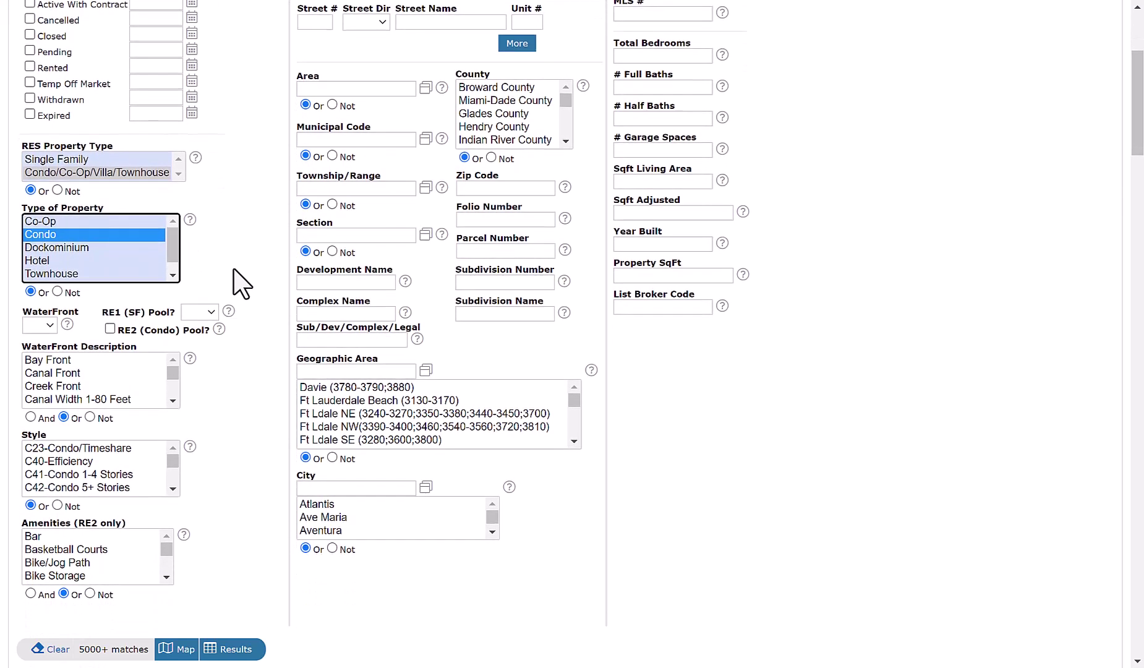
scroll(241, 284, up, 1)
scroll(414, 472, down, 1)
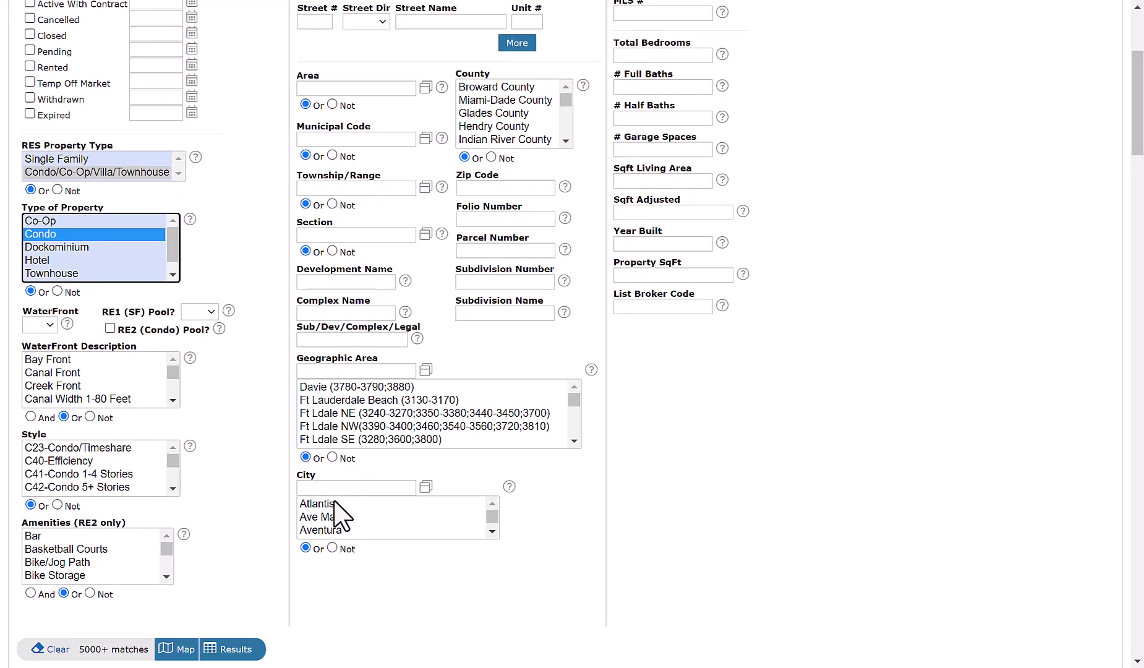
- Look up 'pembroke' and set the City to Pembroke Pines, giving 137 matches
click(492, 530)
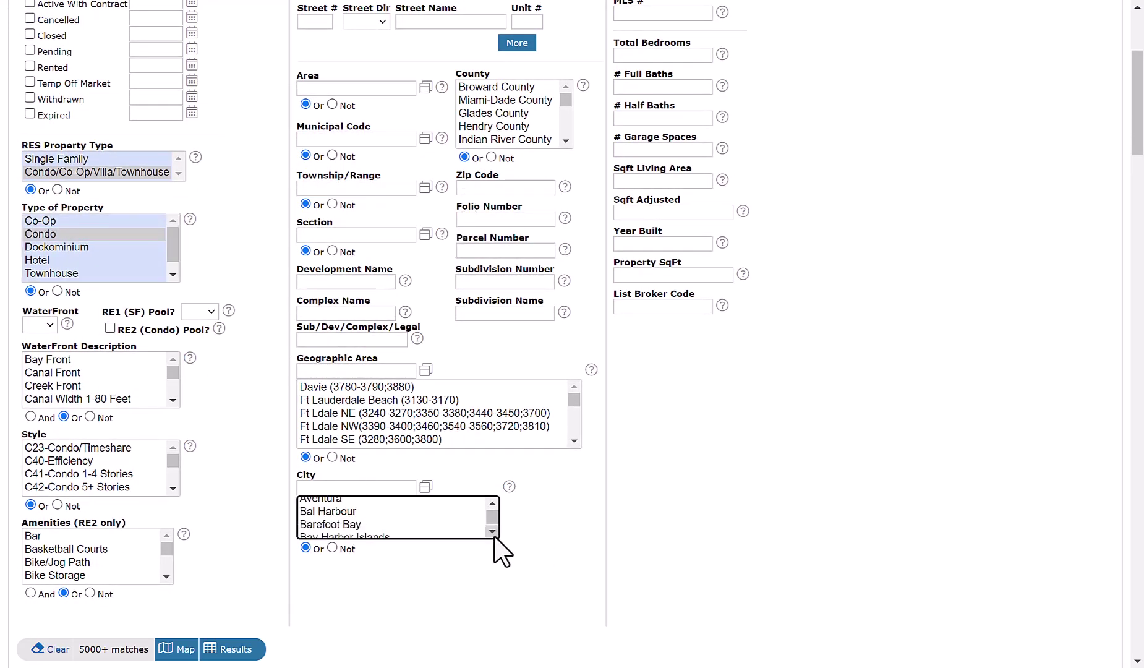
scroll(494, 537, down, 5)
click(386, 486)
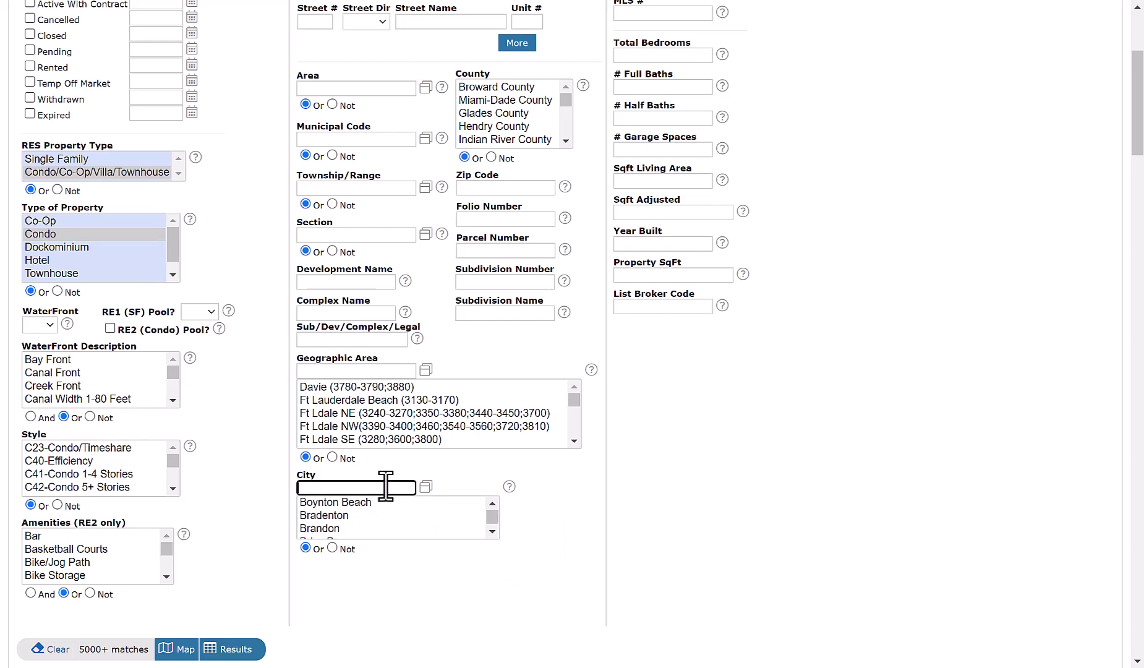
text(pe)
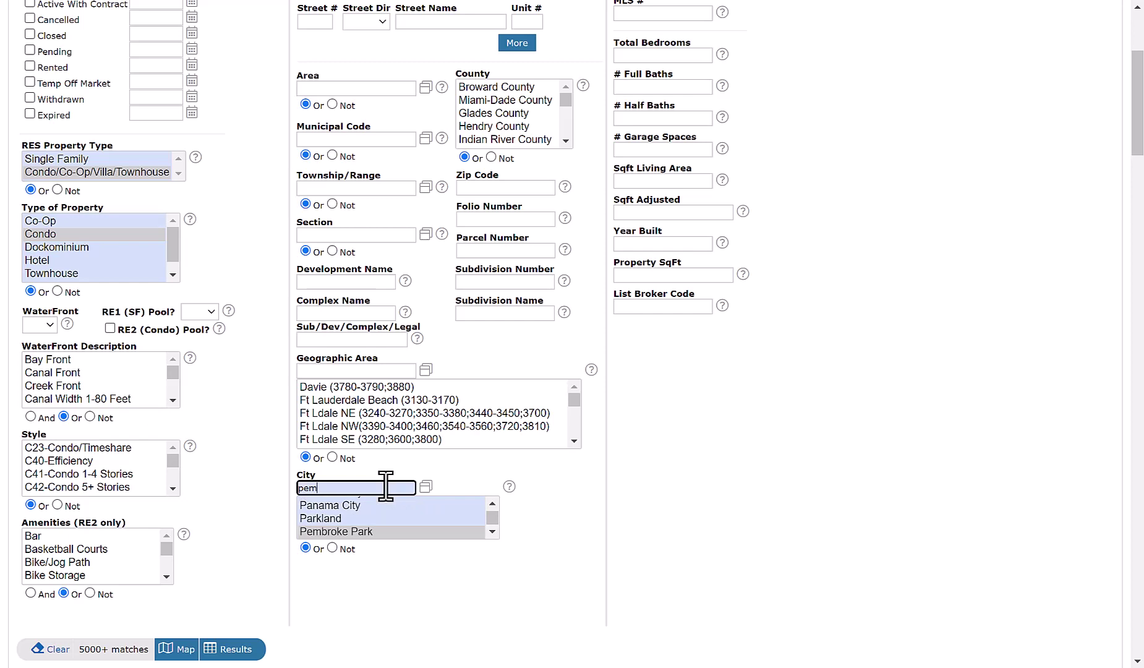
text(mbroke)
click(492, 530)
click(373, 517)
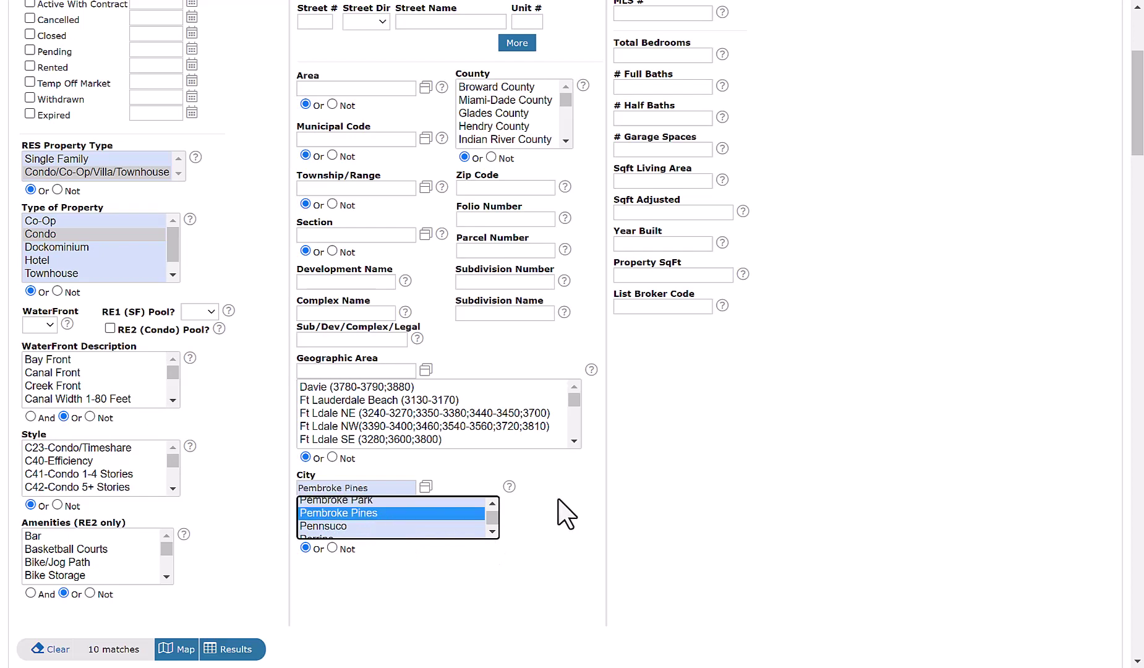
scroll(614, 487, down, 4)
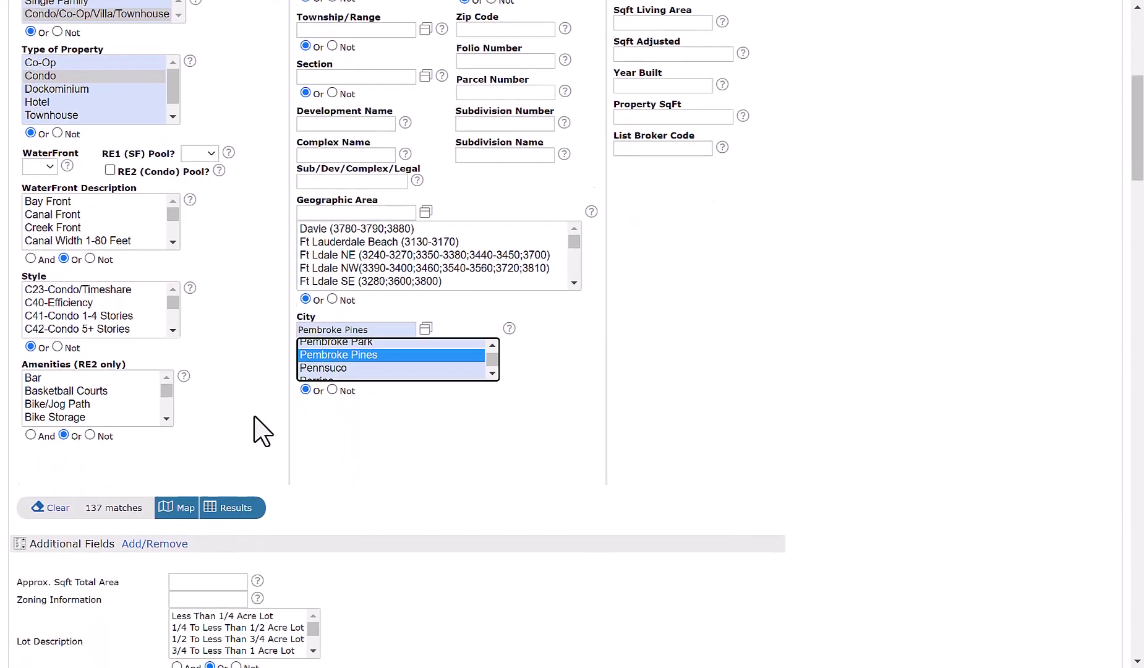
scroll(260, 430, down, 2)
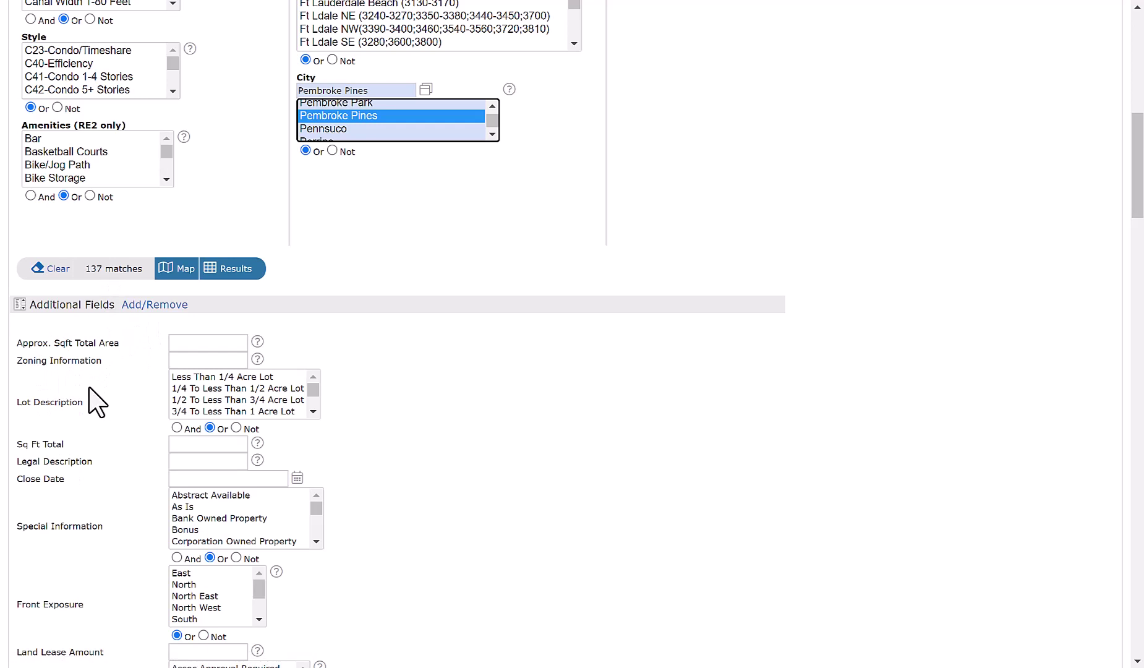
- Try adding the Type of Association field via Add/Remove, filtering the field list with 'type of'
click(149, 308)
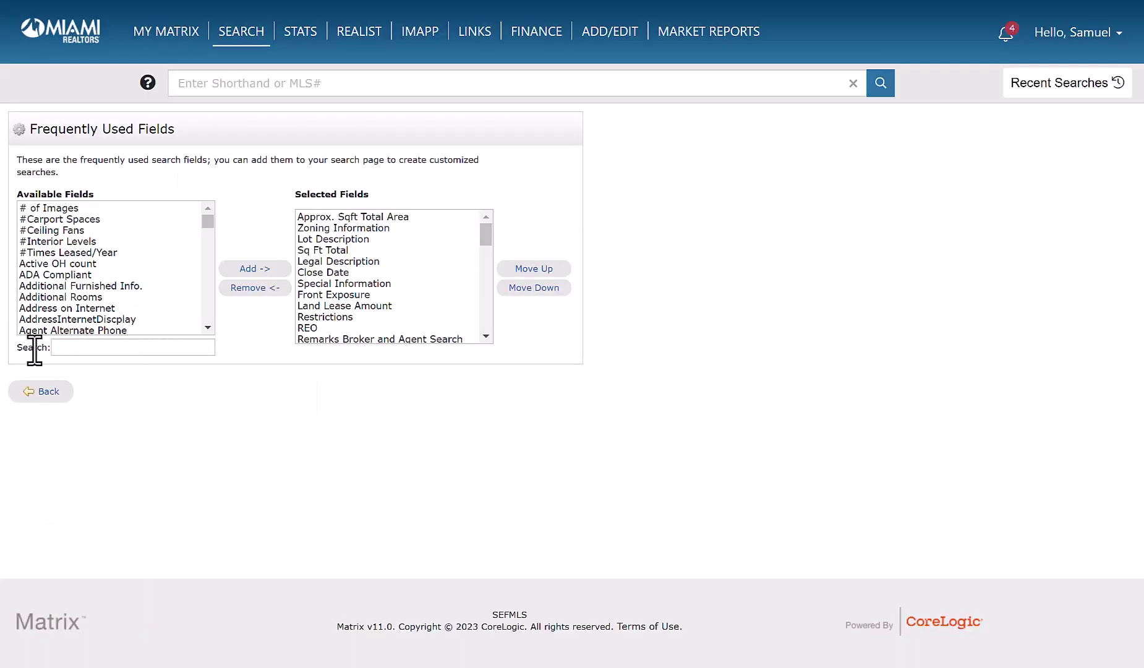
click(83, 348)
text(t)
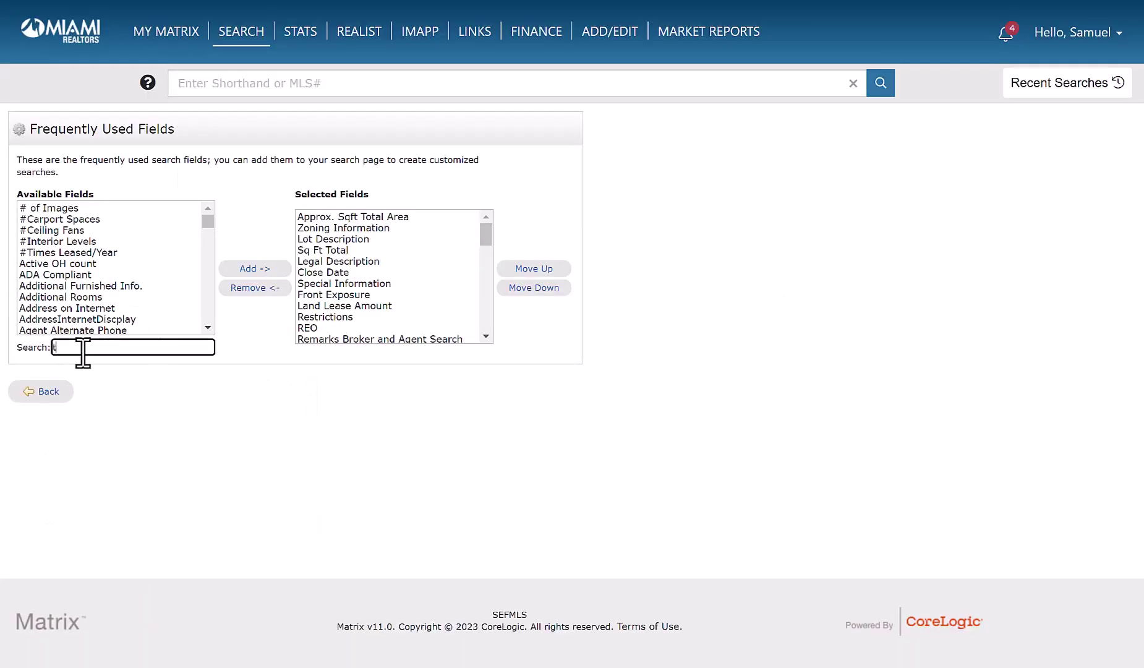
text(ype o)
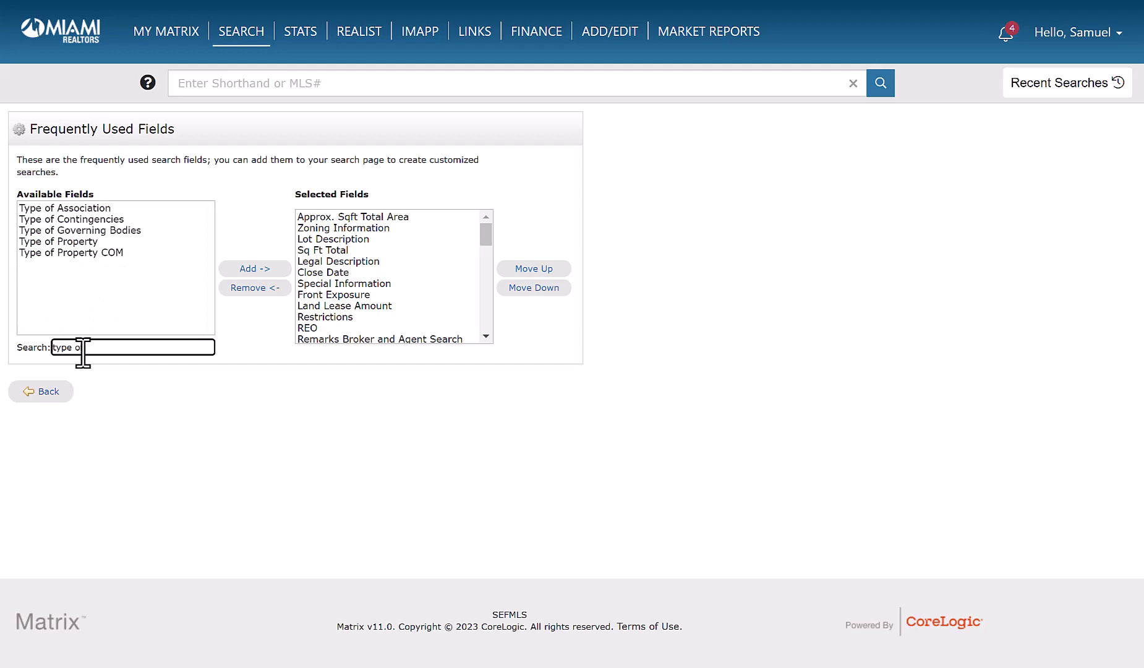
text(f)
click(68, 211)
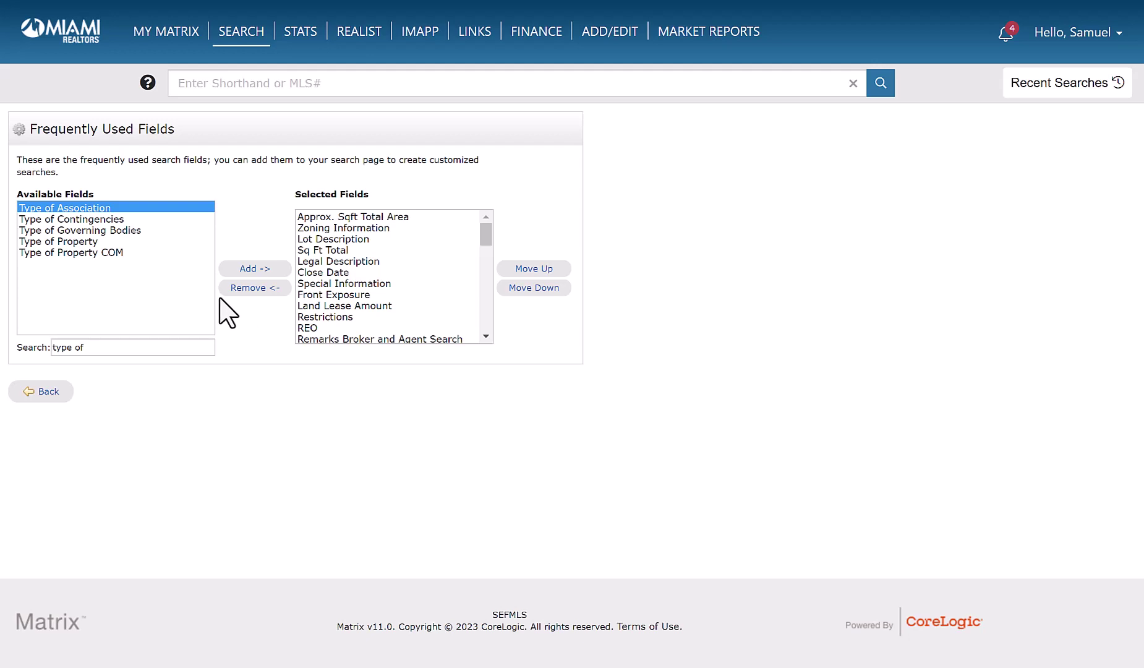
click(250, 272)
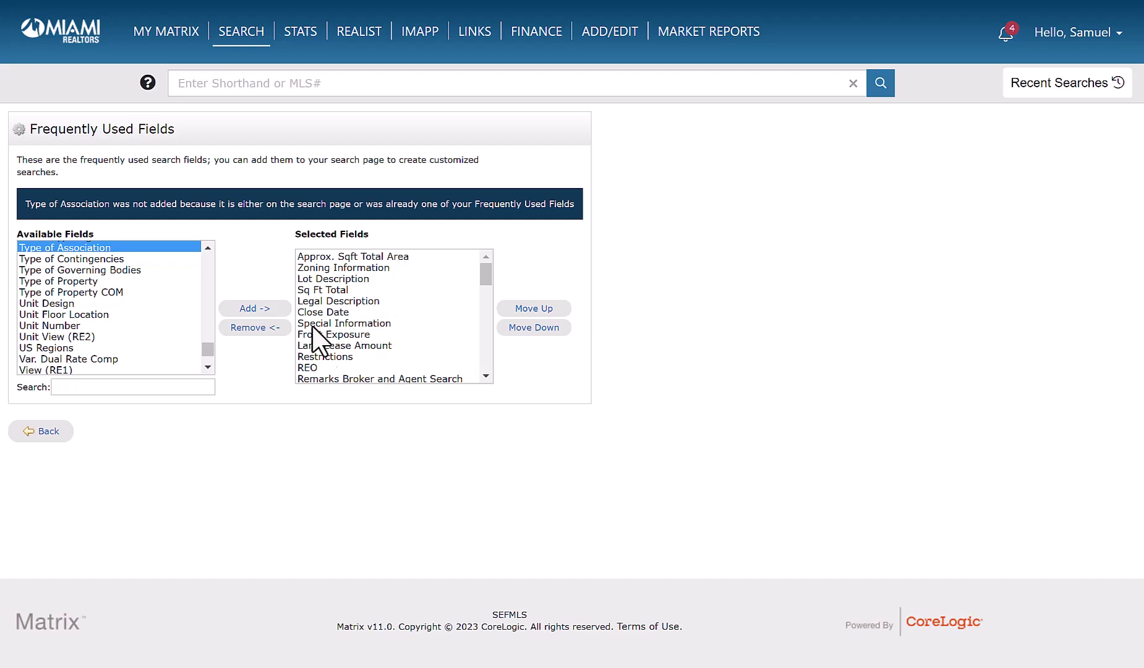
- Back on the search form, find the Type of Association criterion and choose Condo
click(49, 431)
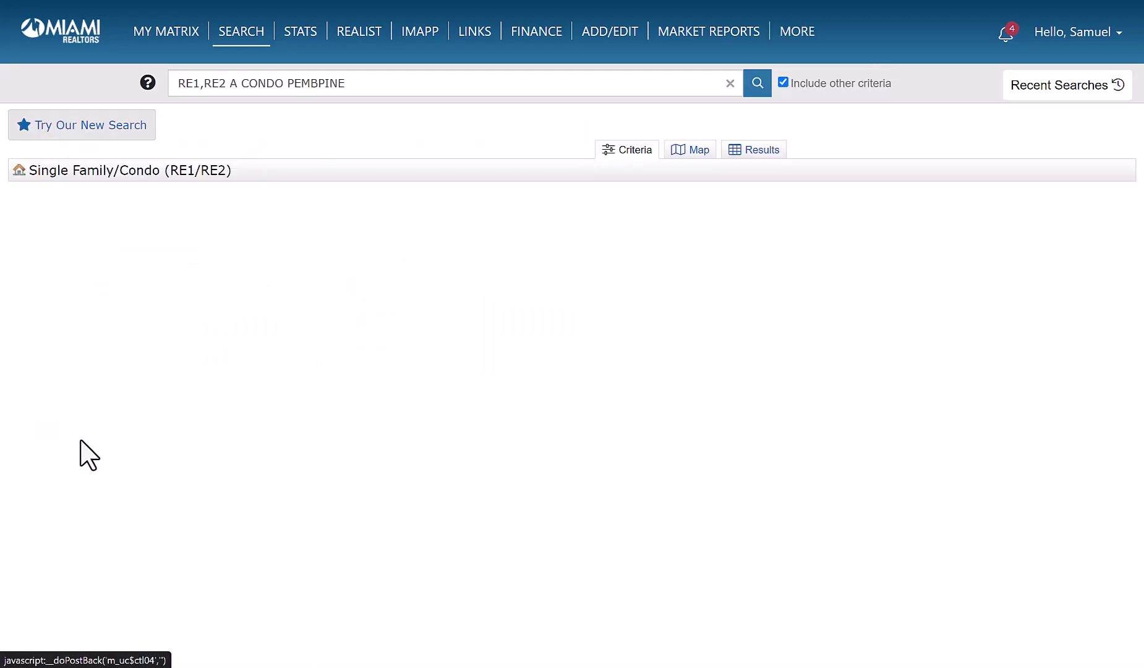
scroll(241, 392, down, 5)
scroll(263, 386, down, 9)
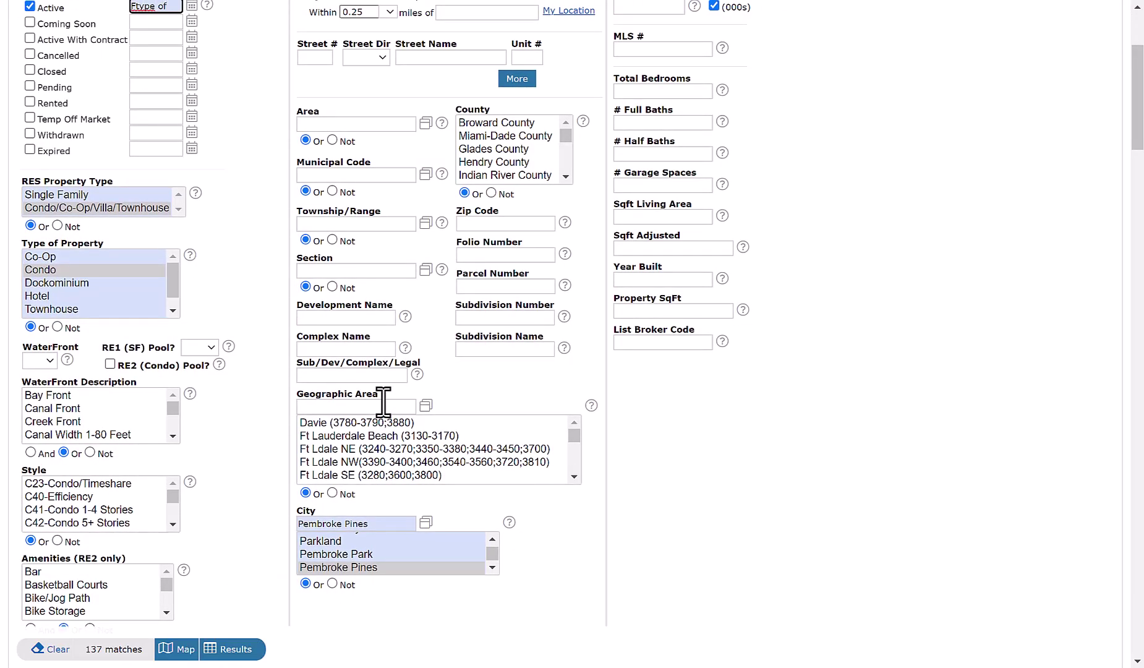
key(ctrl+f)
text(typ)
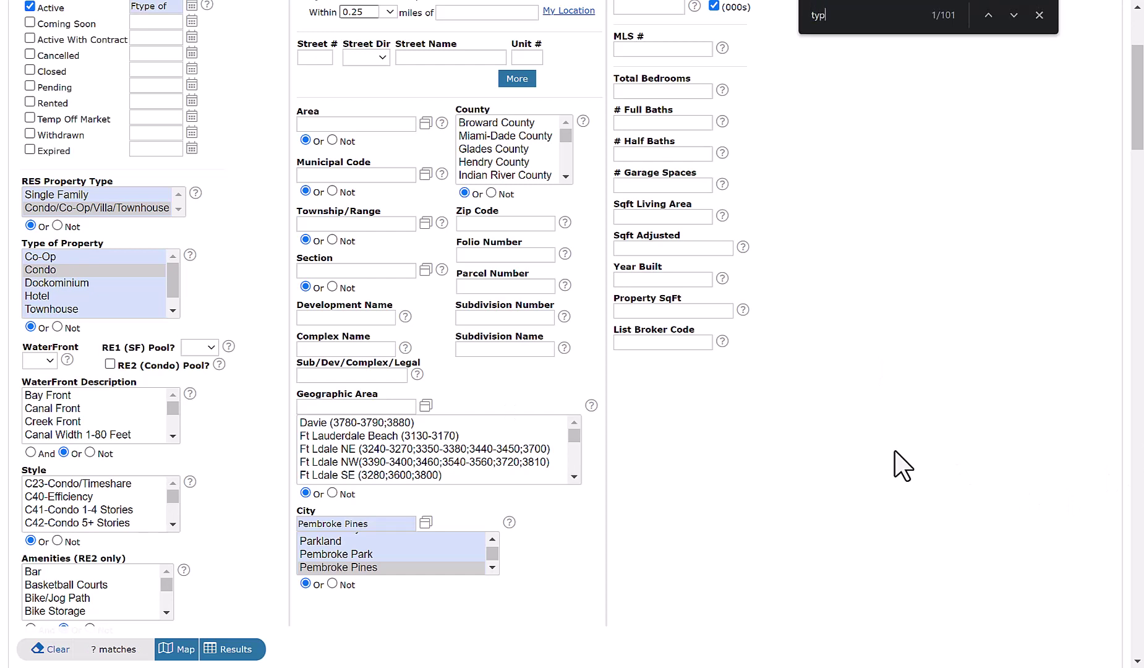
text(e of)
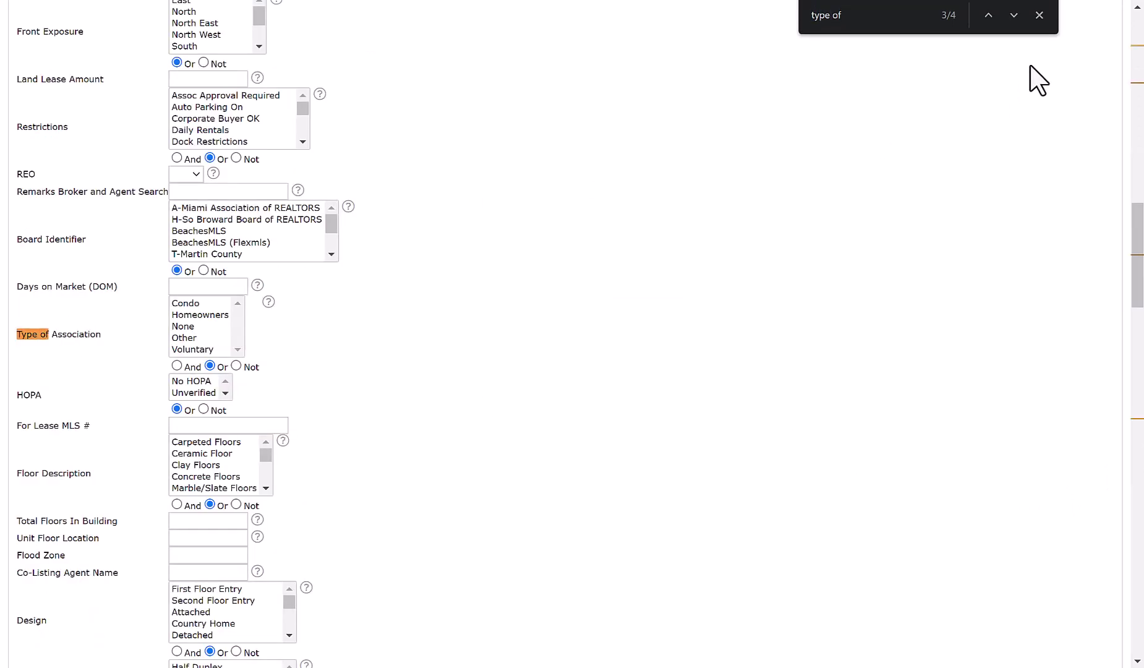
click(1038, 15)
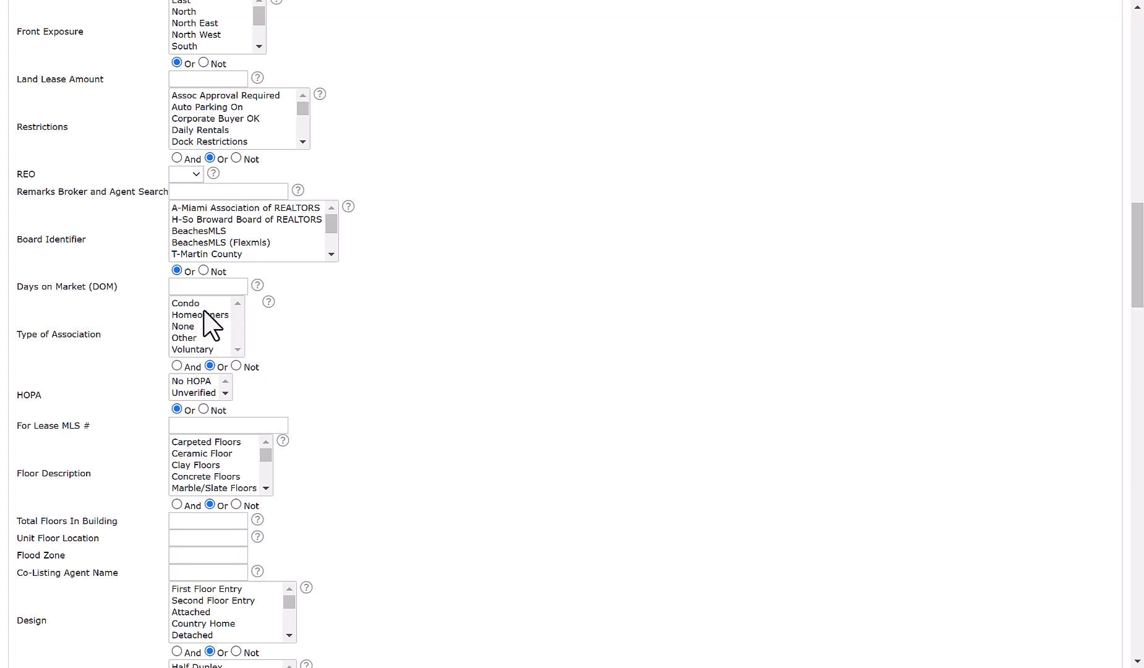
drag(191, 304, 378, 352)
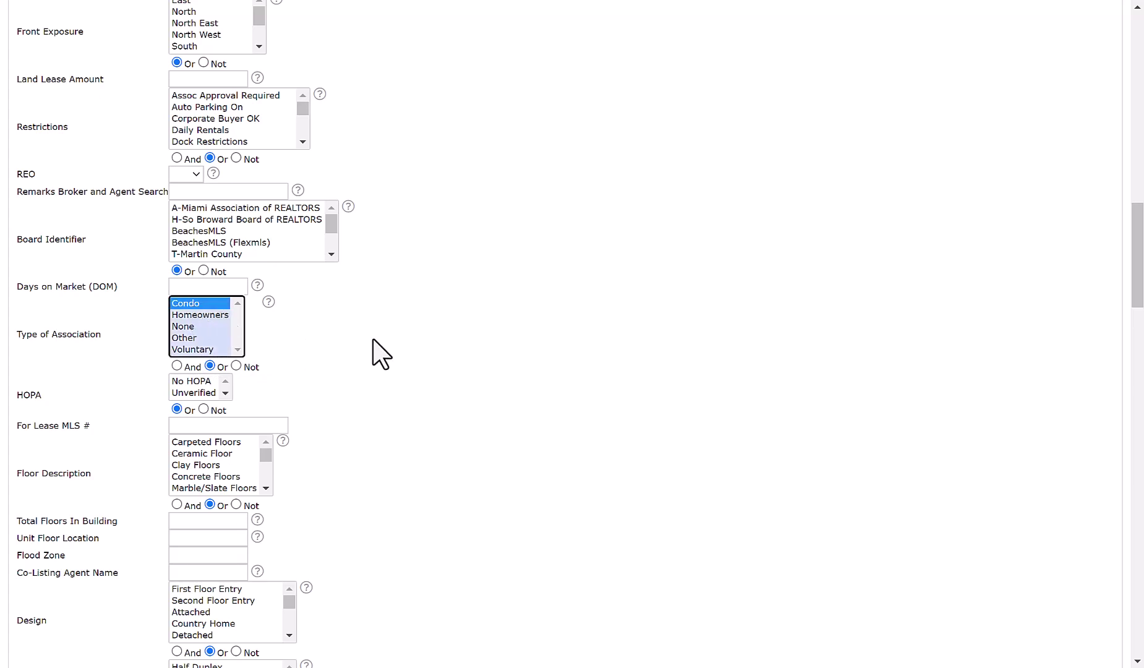
- Enter 3 in Total Bedrooms and 2 in # Full Baths, cutting matches from 125 to 5
scroll(618, 420, up, 9)
scroll(332, 401, up, 3)
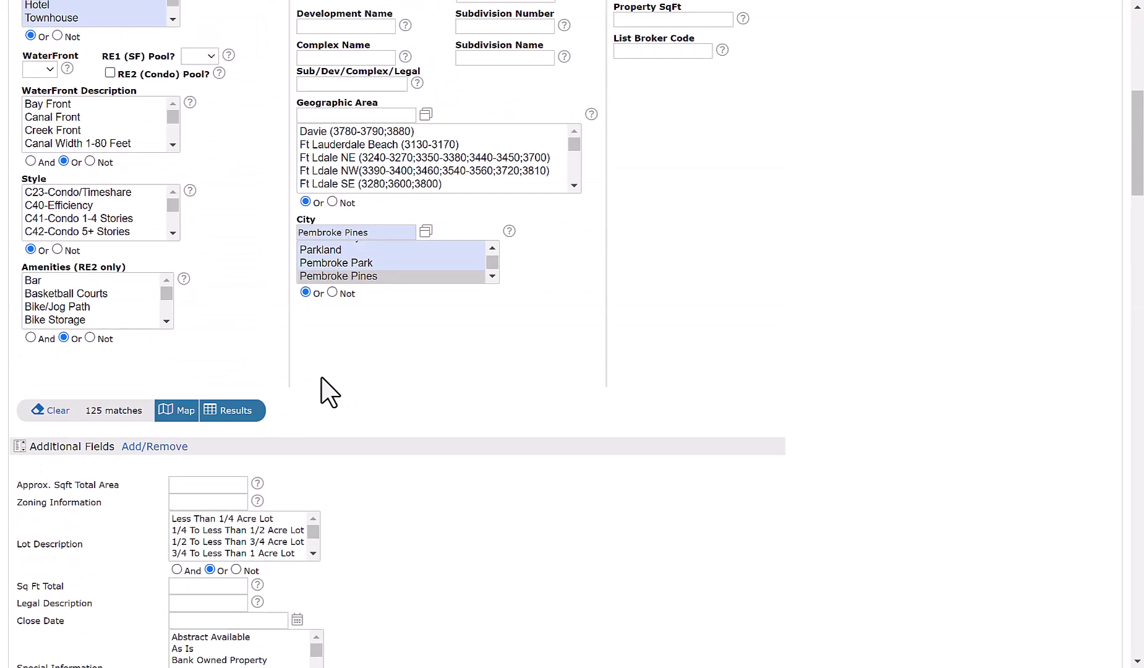
scroll(153, 388, up, 2)
scroll(197, 415, up, 3)
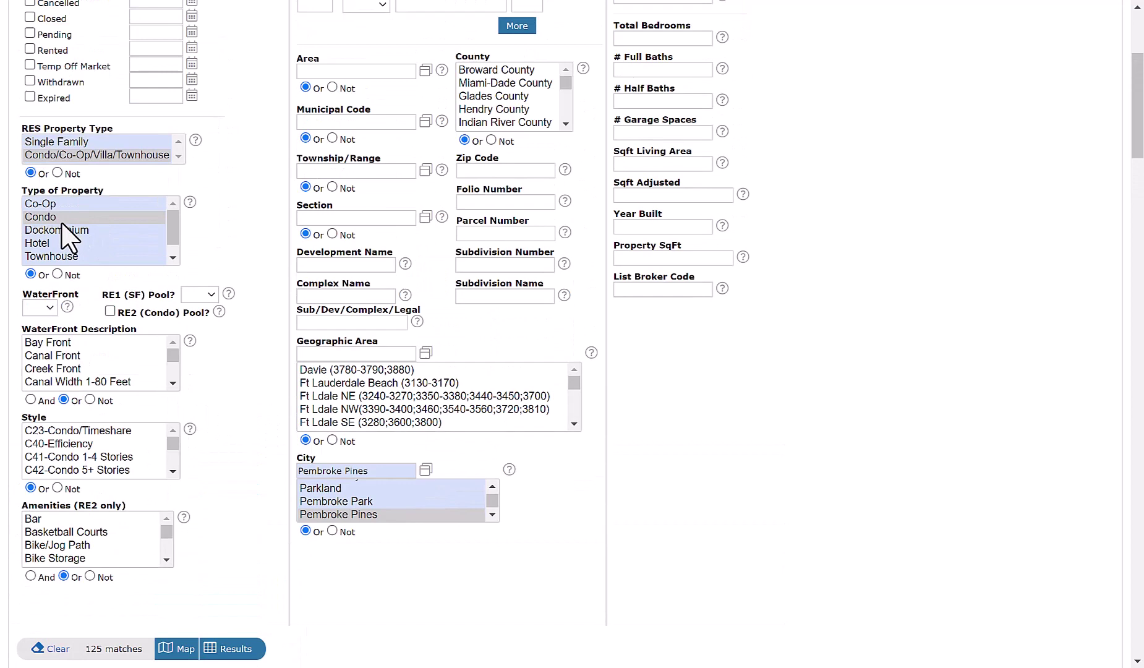
scroll(230, 485, down, 2)
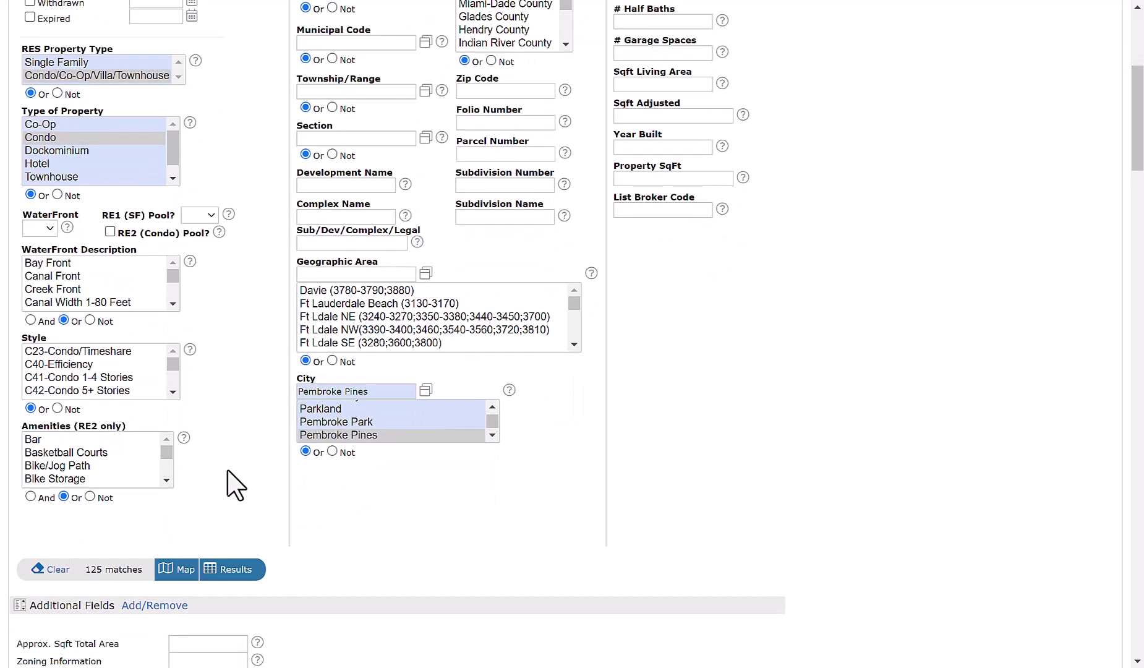
scroll(648, 497, up, 3)
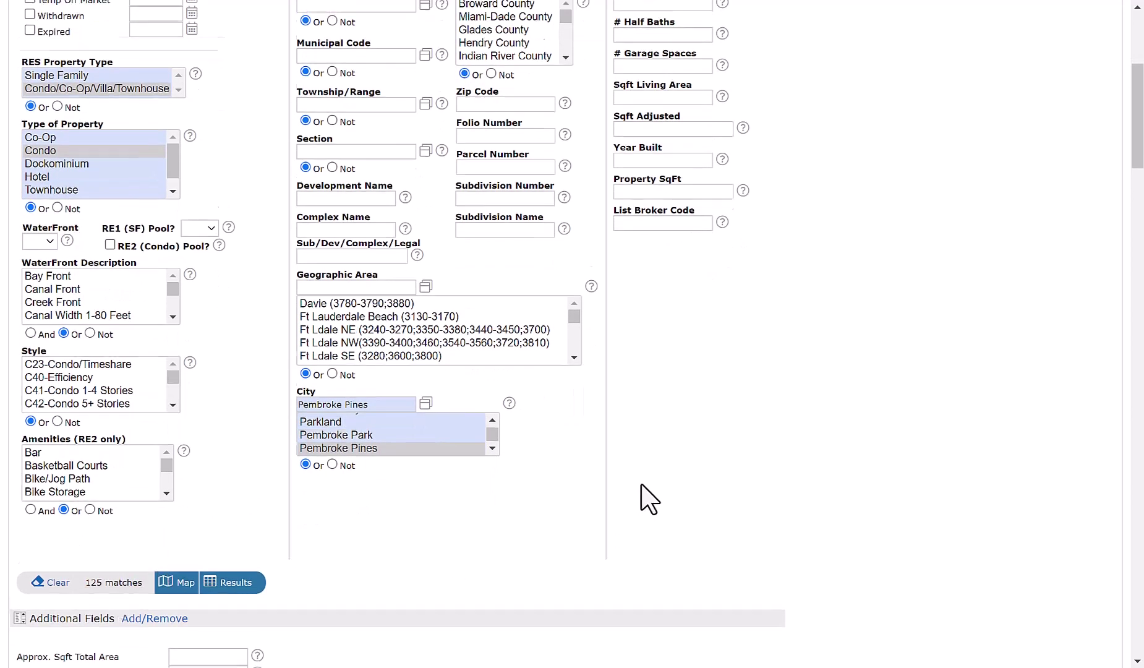
scroll(649, 491, up, 3)
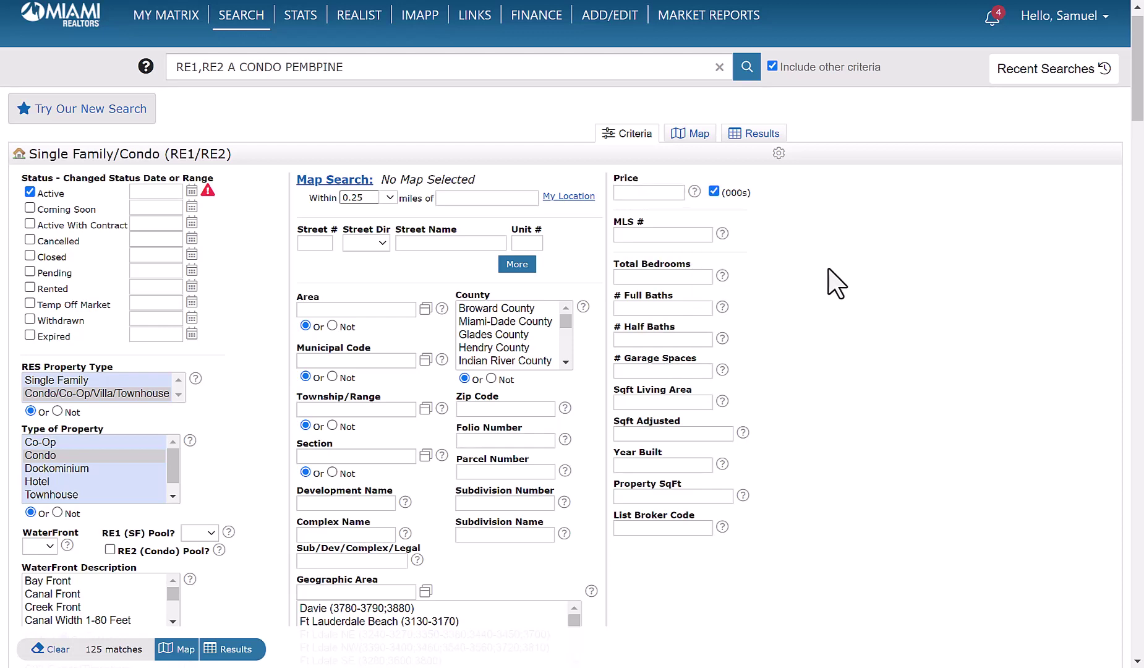
scroll(828, 270, down, 1)
click(664, 227)
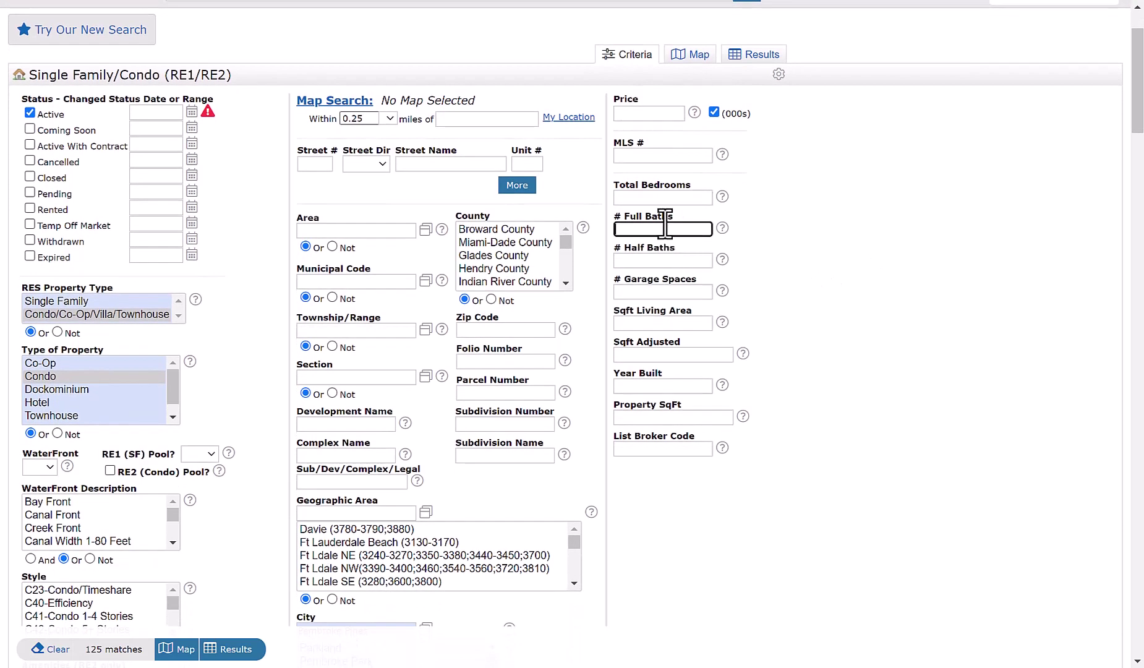
click(664, 196)
text(3+)
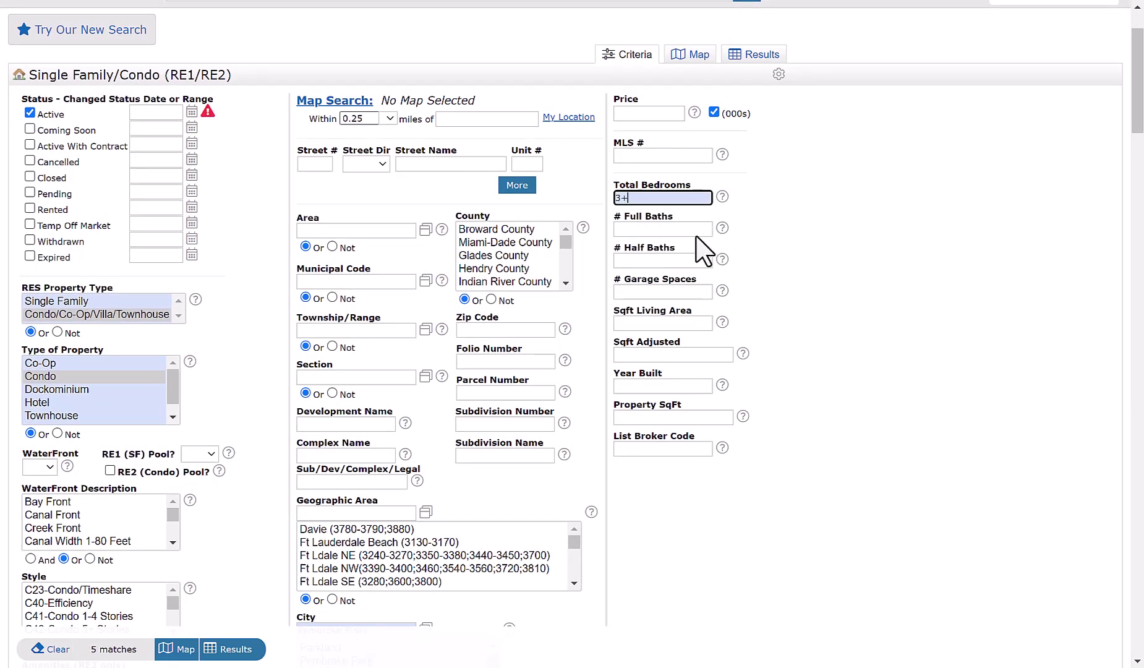
click(686, 228)
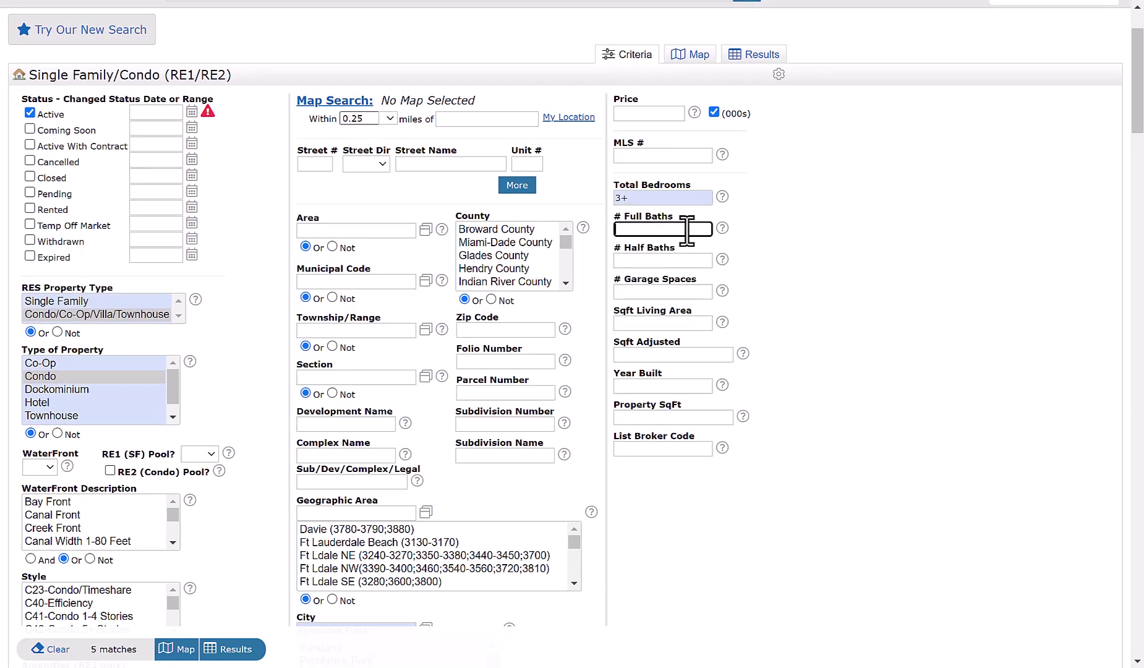
text(2+)
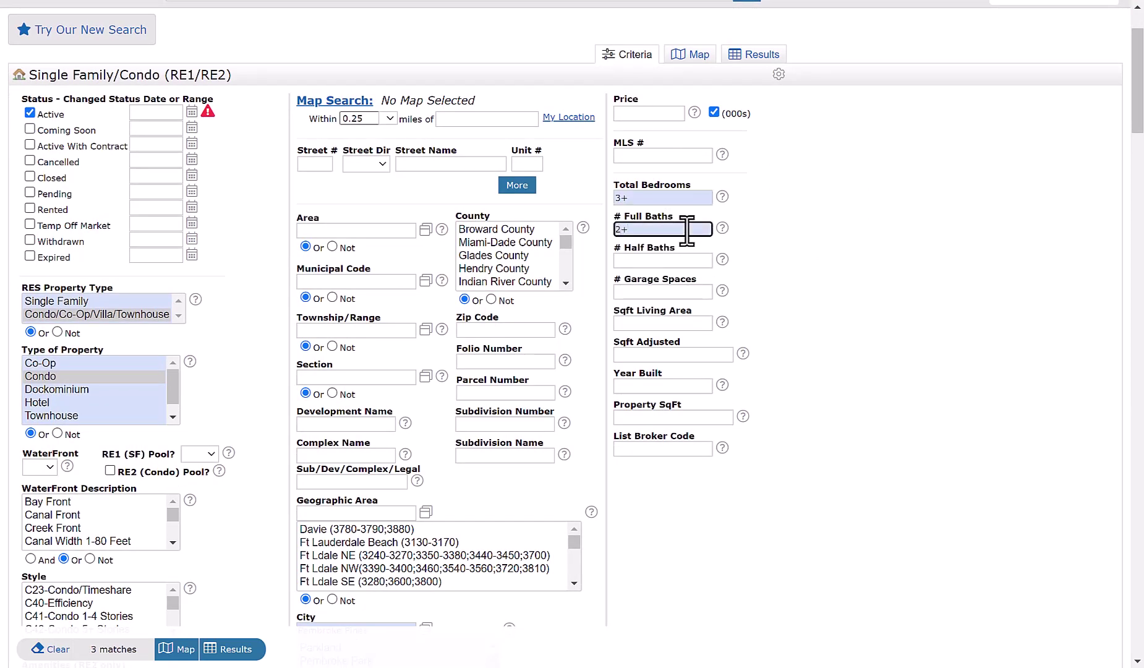
scroll(842, 307, down, 2)
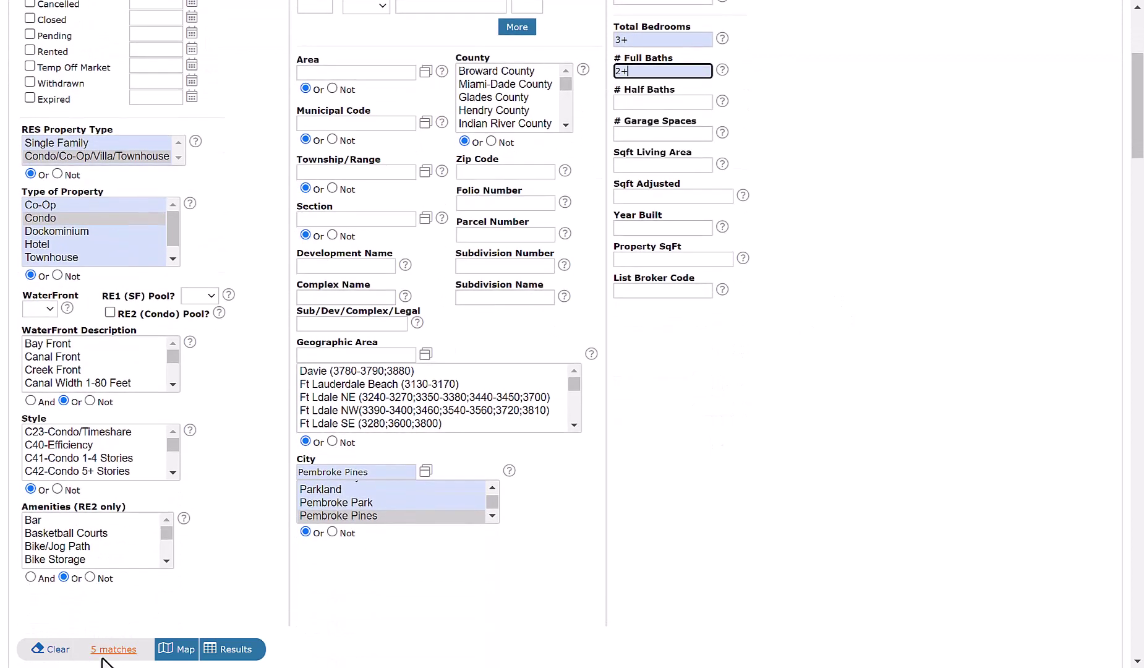
- Run the search to list the 5 matching Pembroke Pines condos in the results grid
click(233, 649)
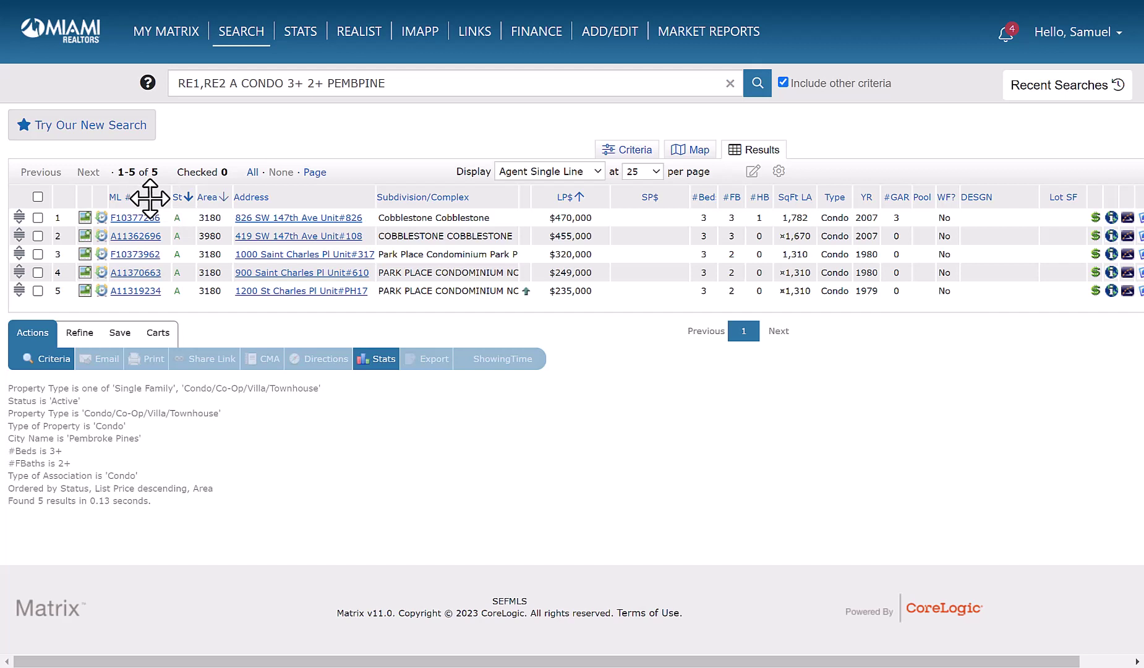
- Insert a Type of Association column from the ML # header menu, searching 'type of'
click(149, 198)
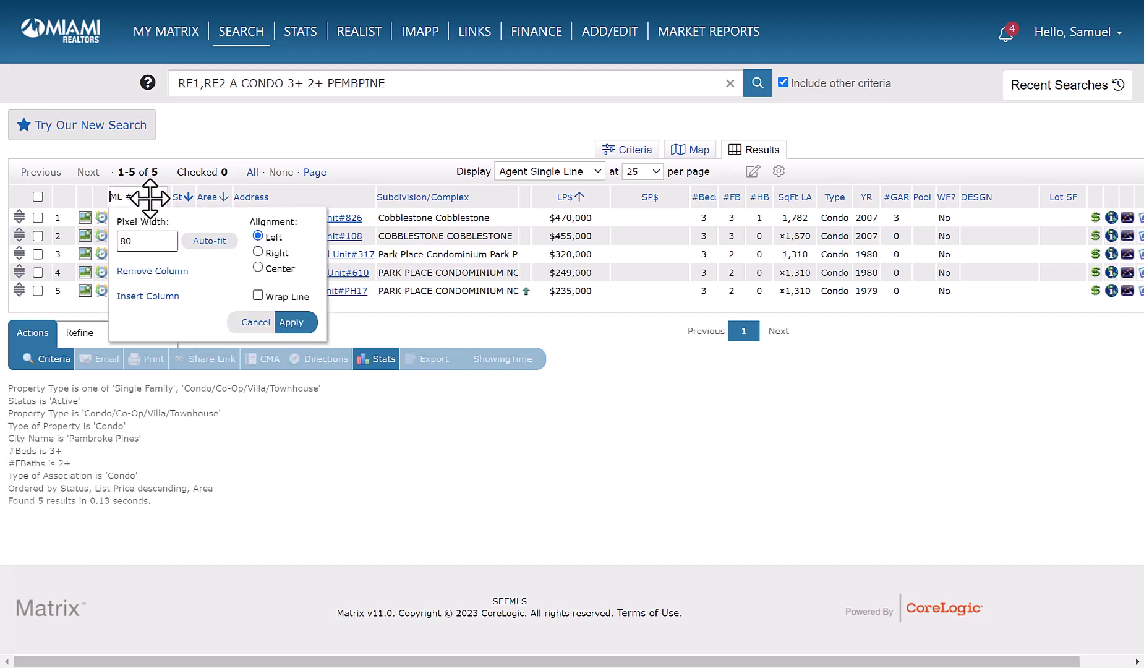
click(153, 297)
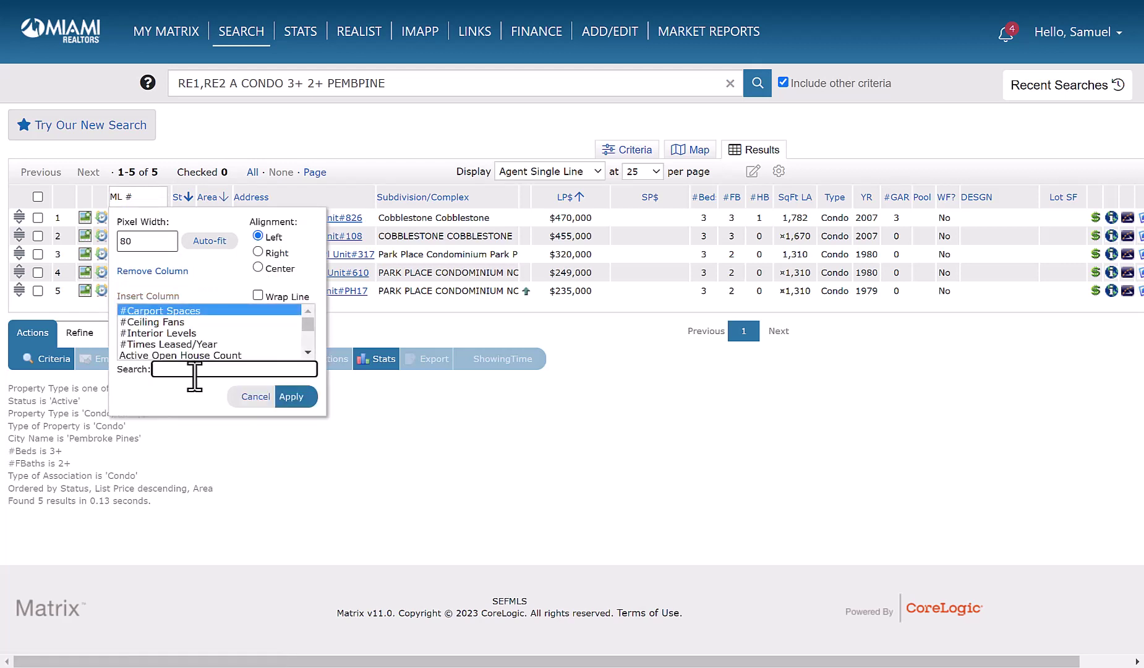
text(type of)
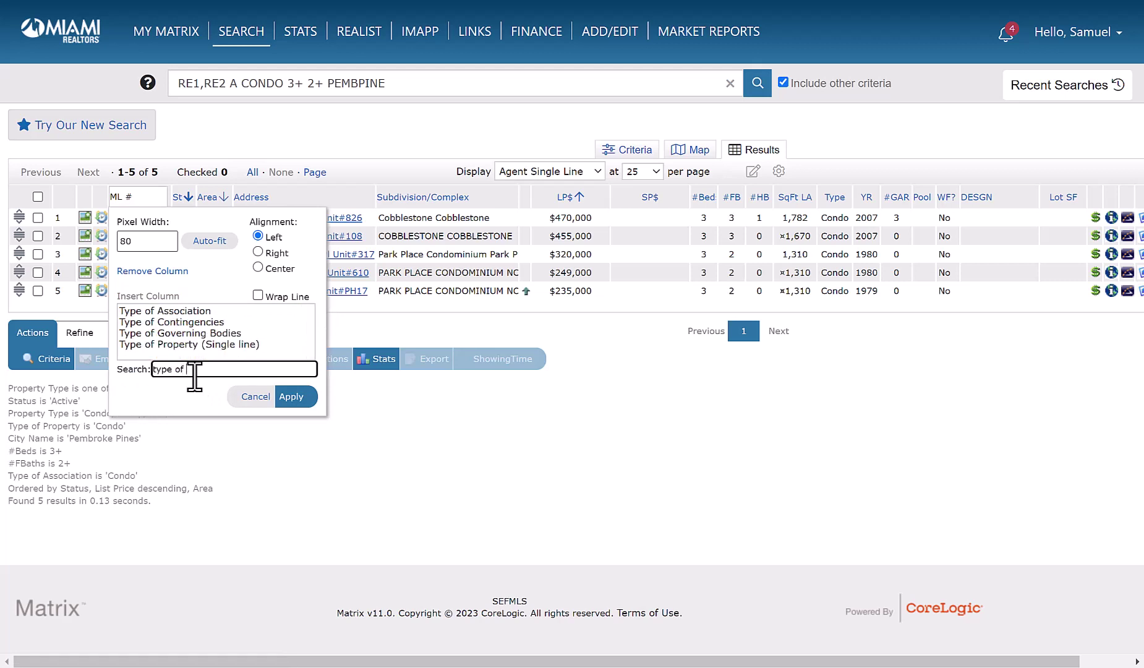
click(170, 312)
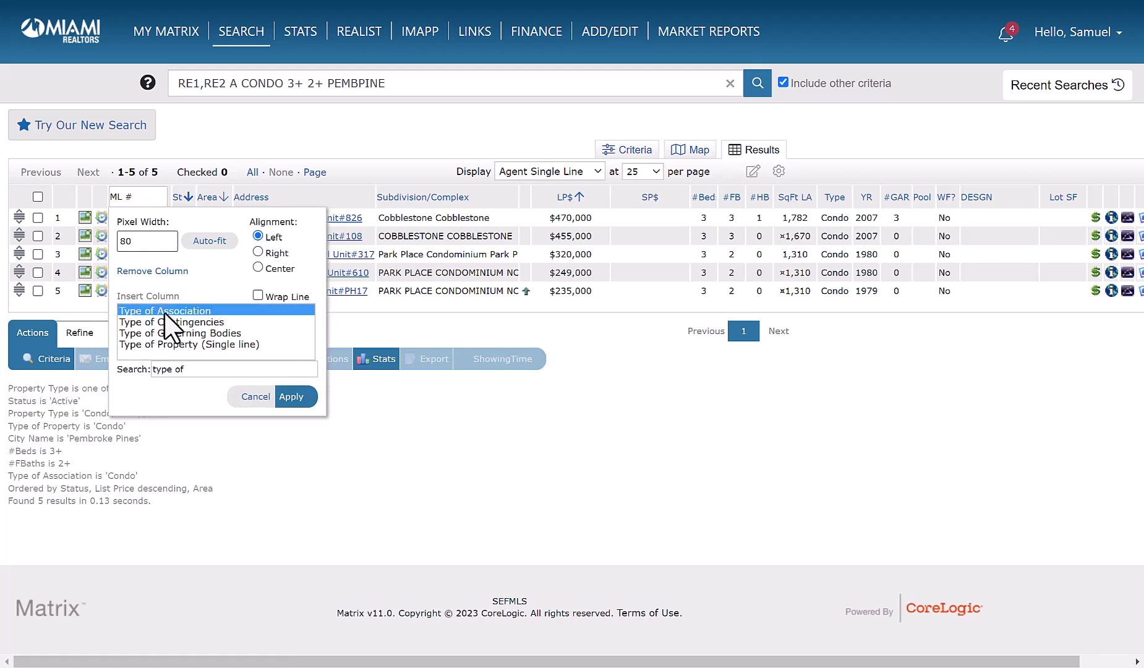
click(292, 398)
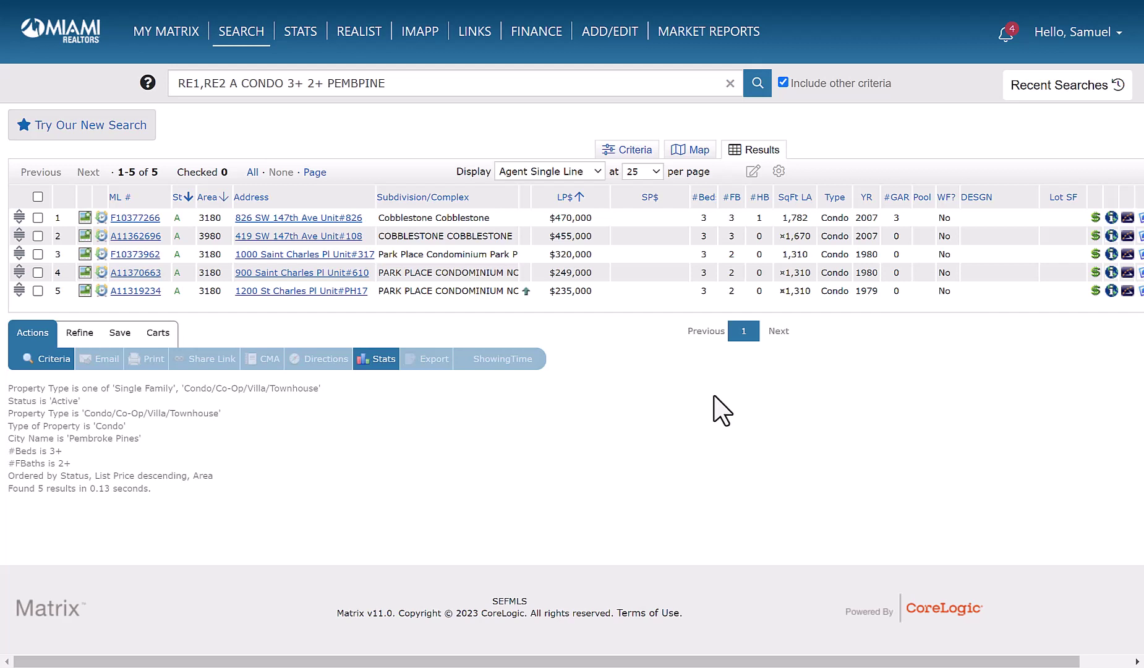
- Start a fresh RE1/RE2 search limited to Single Family, Single property type
mouse_move(230, 36)
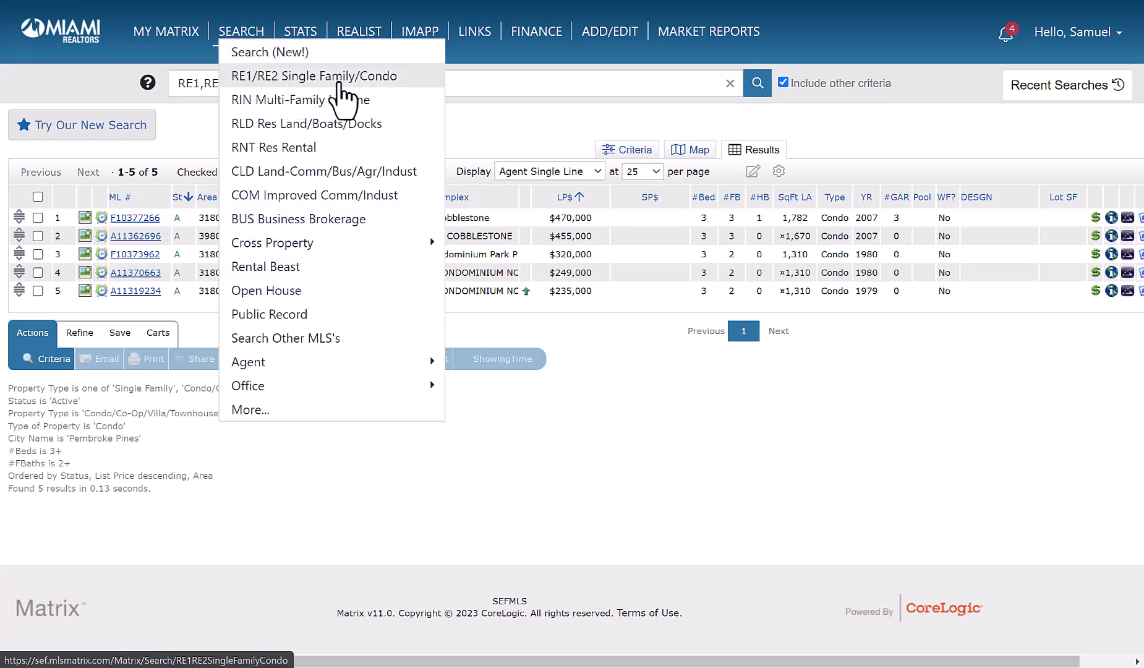
click(286, 85)
scroll(256, 333, down, 1)
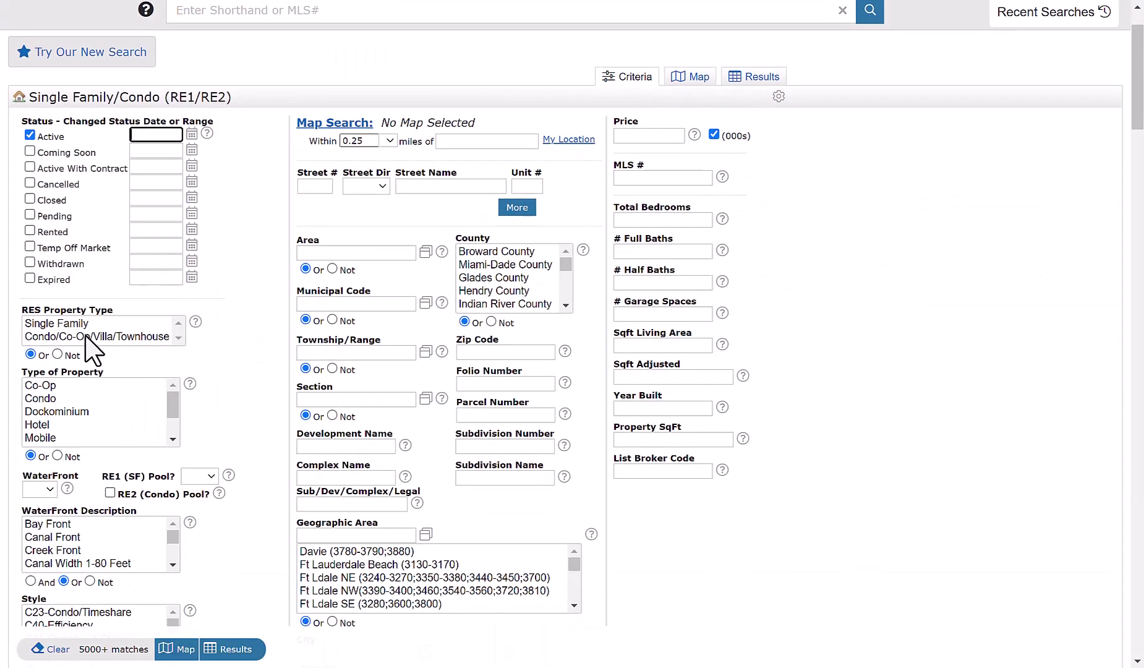
click(71, 323)
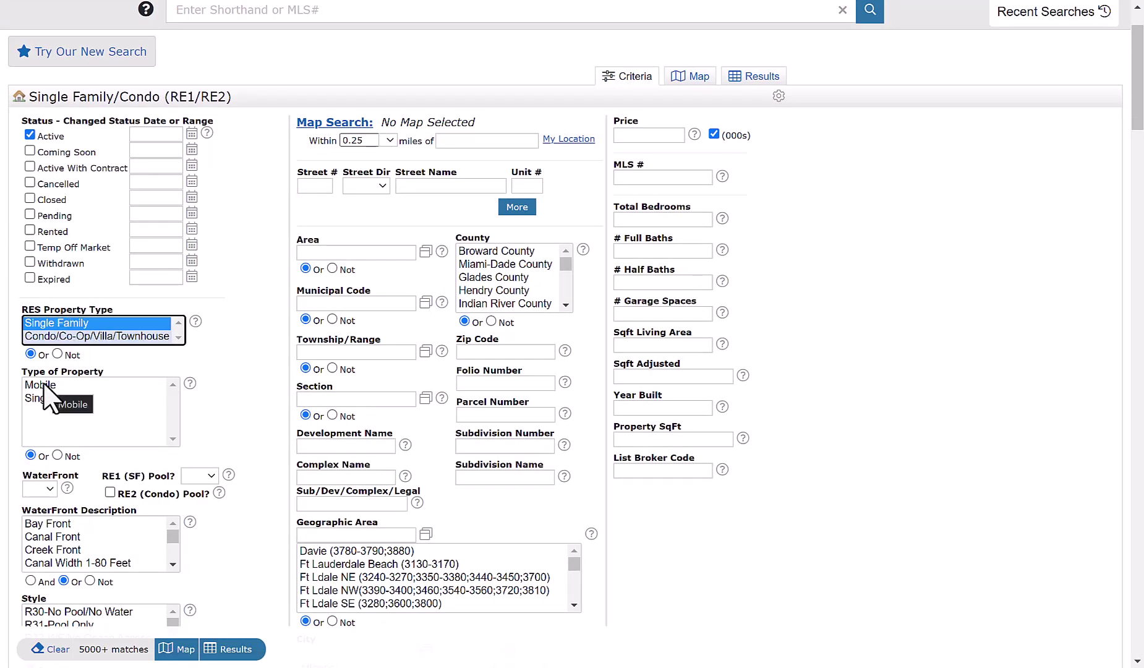
click(41, 398)
- Set the City to Pembroke Pines by typing 'pembroke pine'
scroll(241, 408, down, 3)
scroll(237, 408, down, 2)
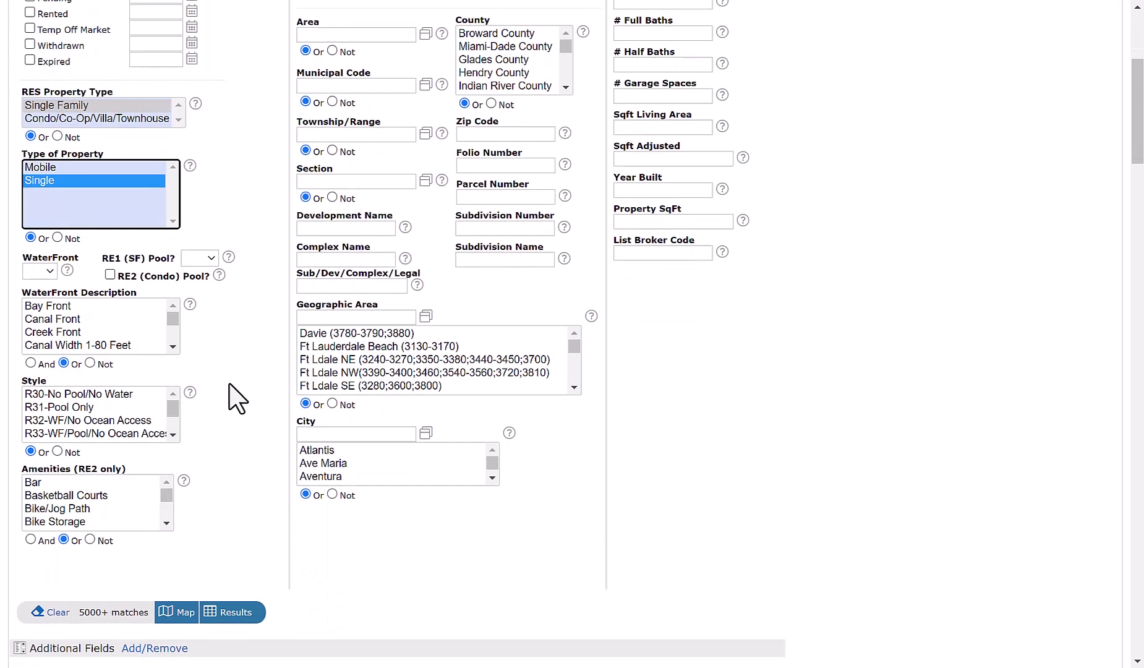
click(338, 413)
text(pe)
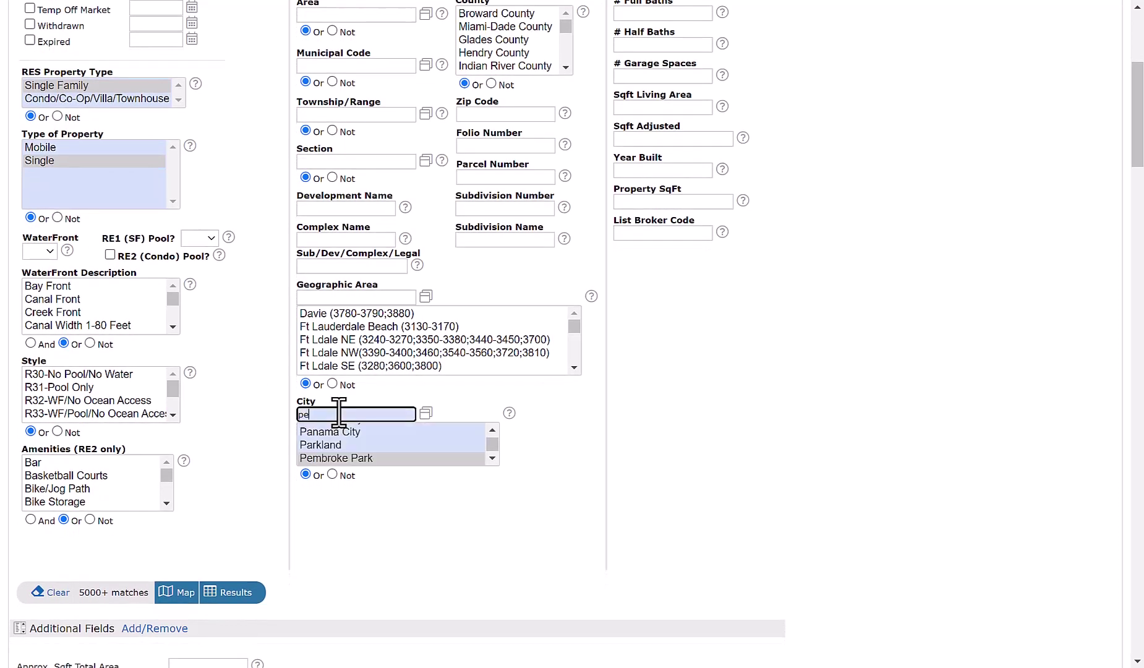
text(mbroke pin)
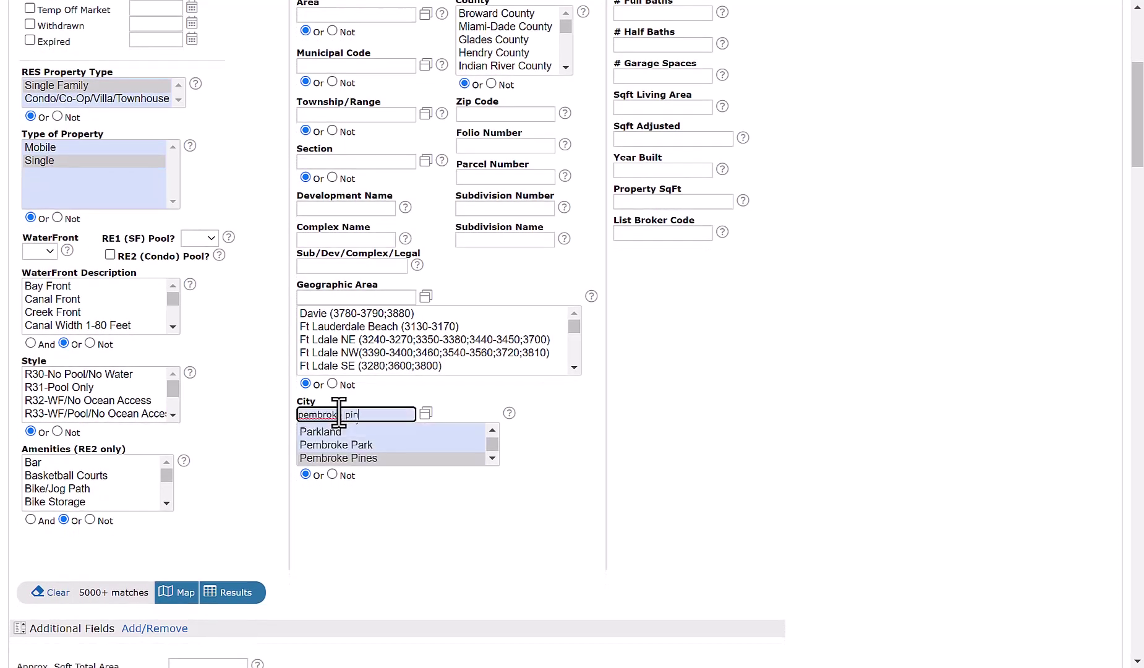
text(e)
click(396, 459)
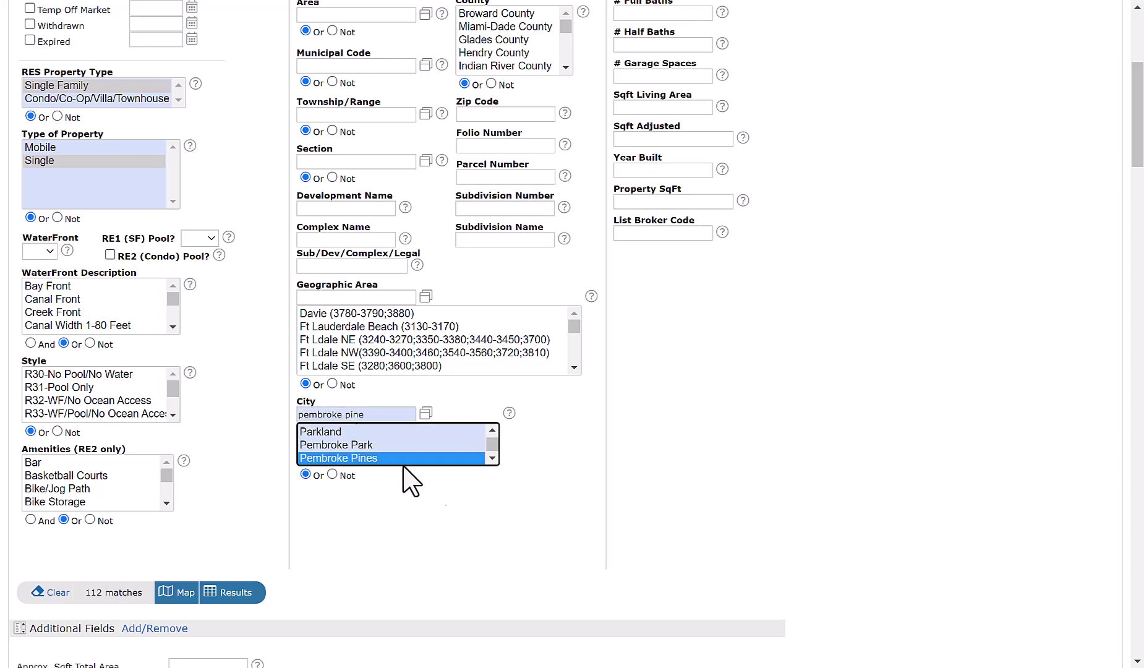
- Require 3+ Total Bedrooms and 2+ Full Baths, giving 108 matches
scroll(592, 356, up, 3)
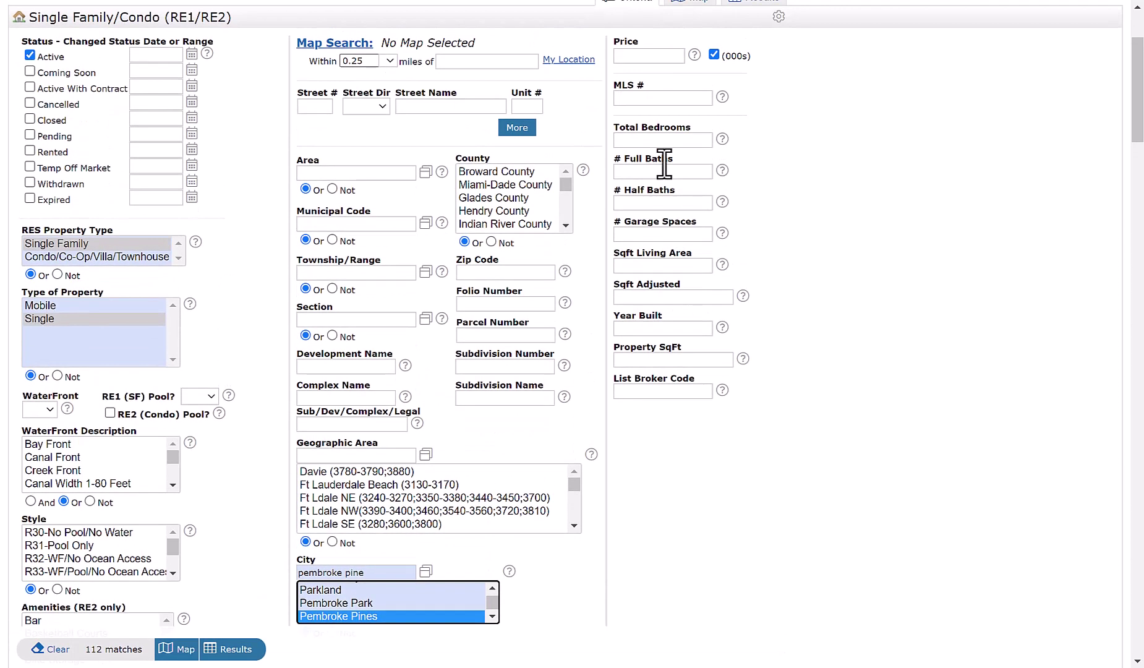
click(662, 143)
text(3)
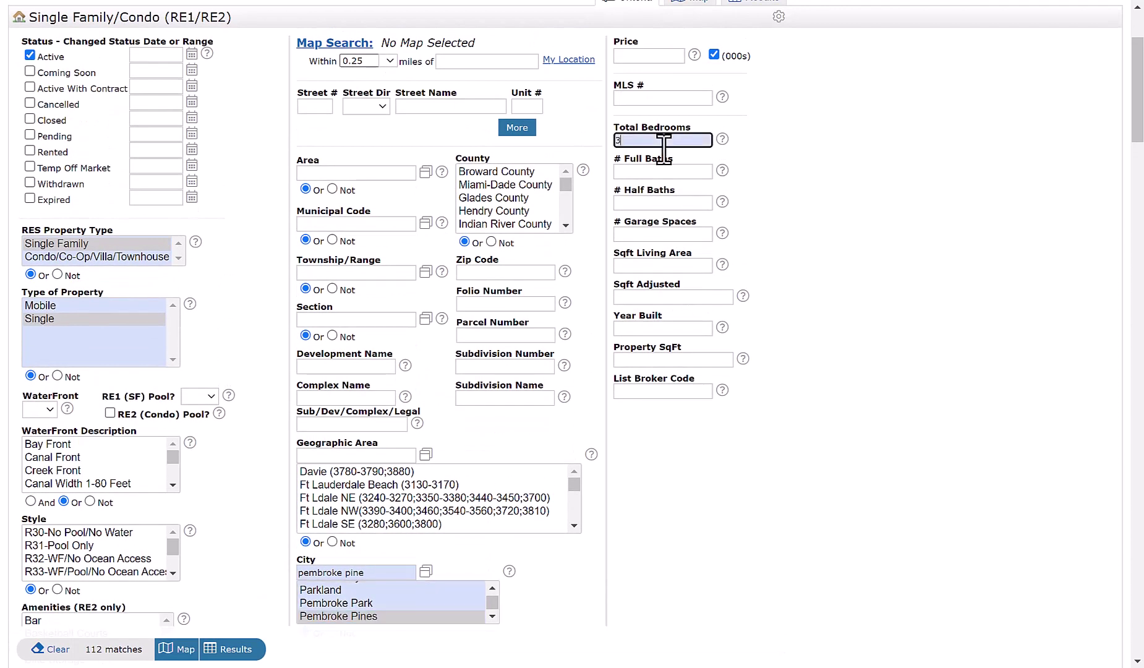
text(+)
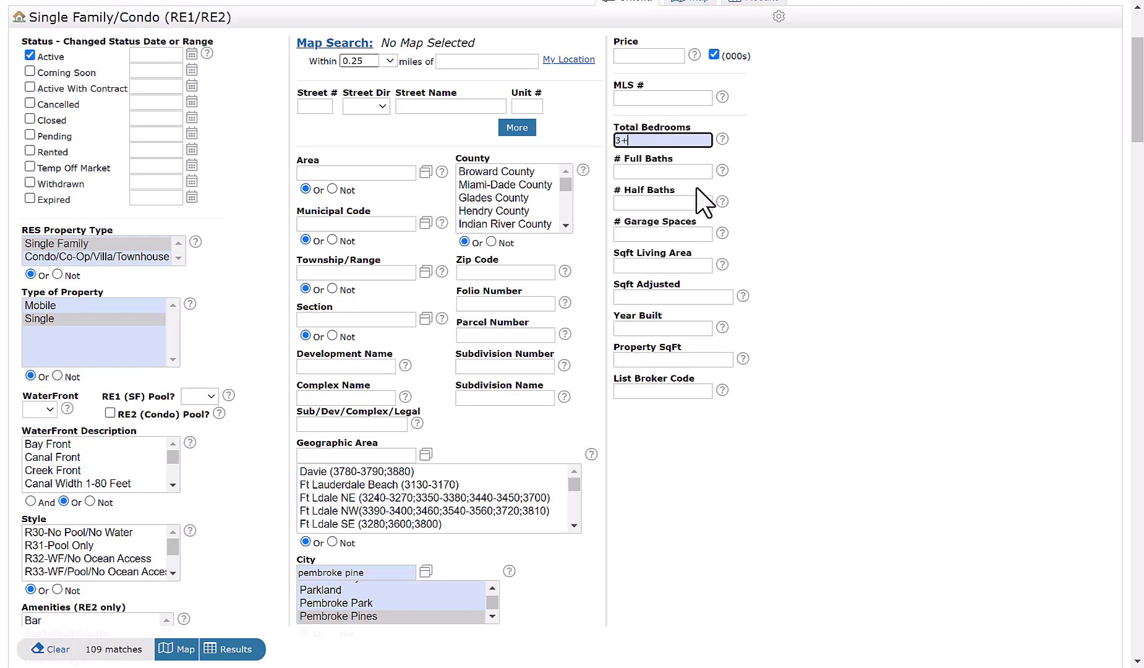
click(680, 173)
text(2)
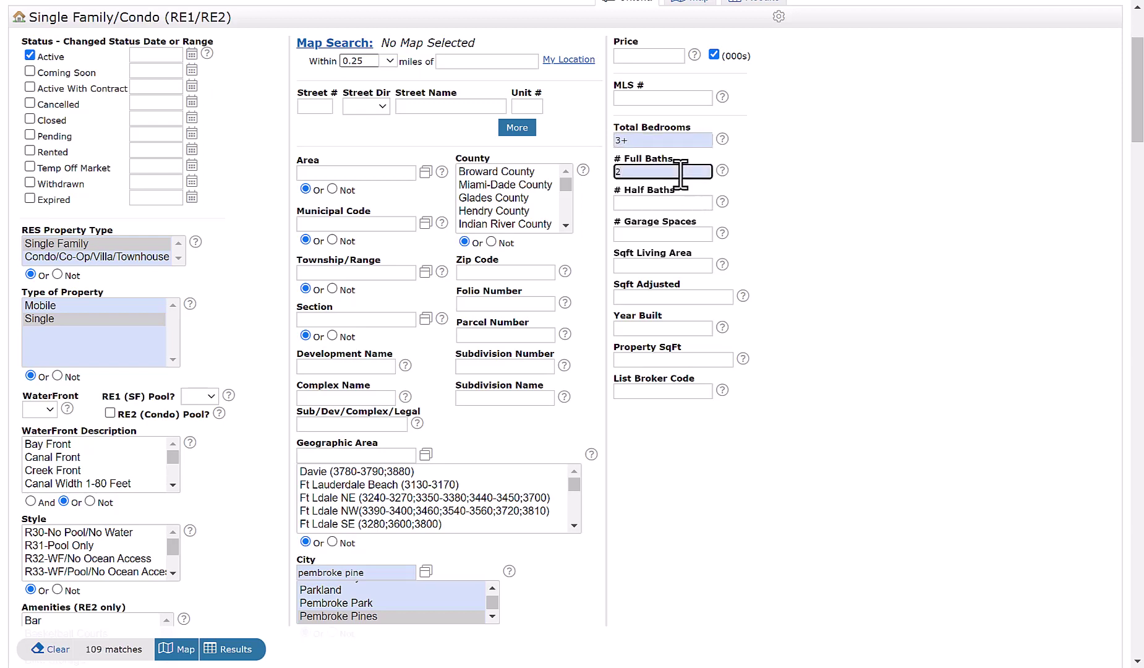
text(+)
scroll(433, 432, down, 1)
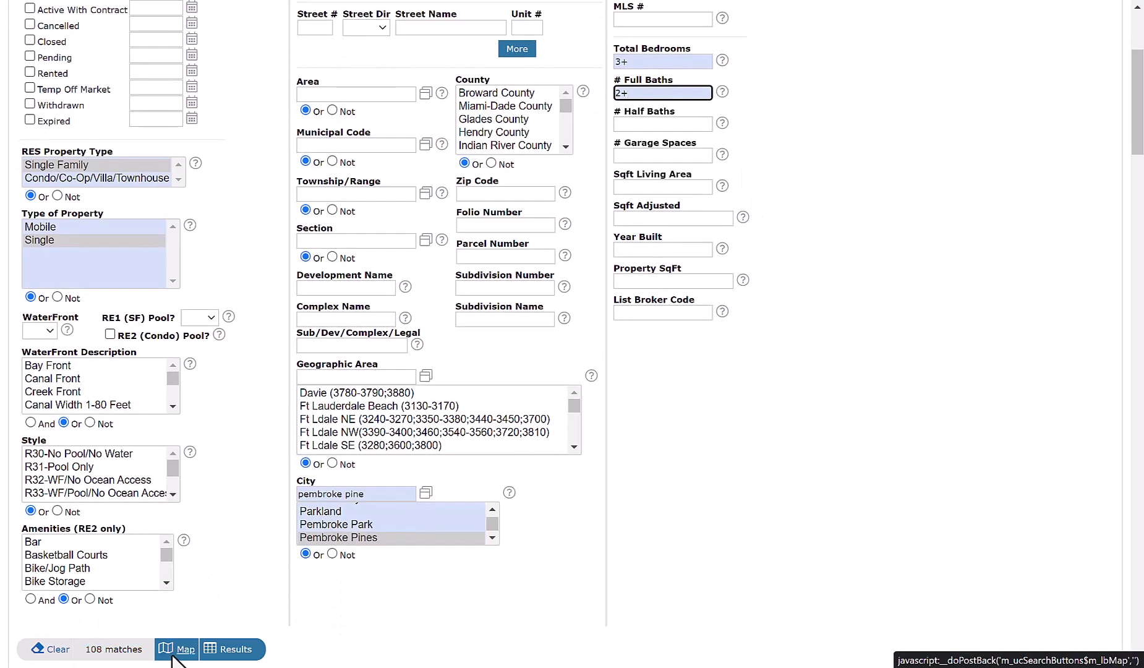
- Show the 108 results and insert a Type of Association column via the ML # header
click(232, 654)
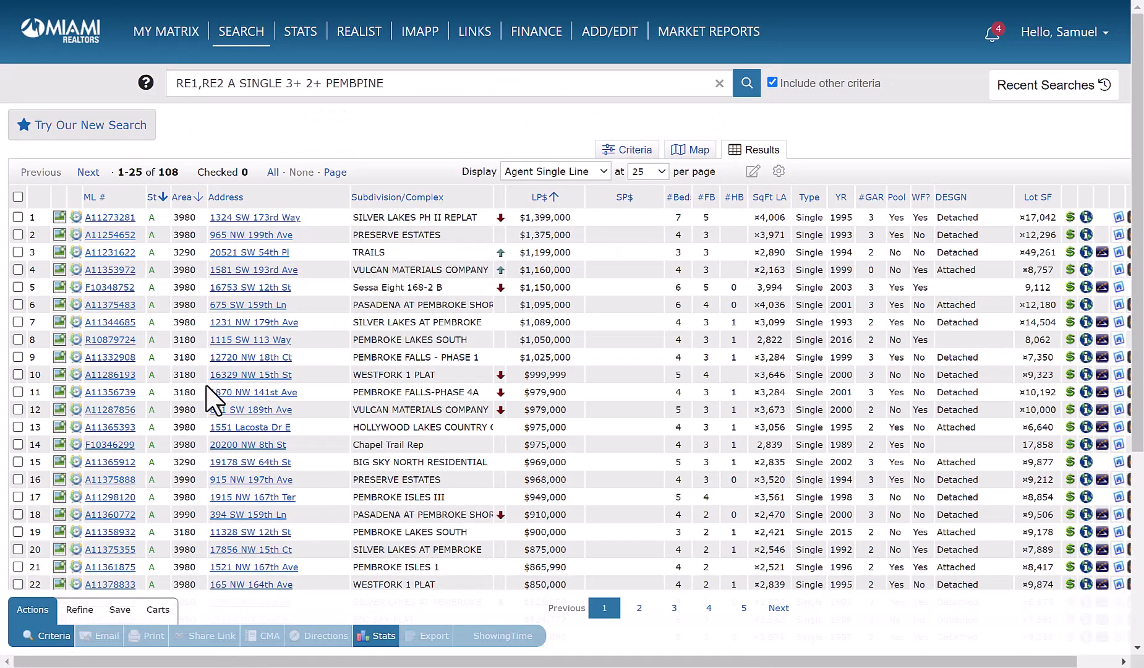
click(117, 195)
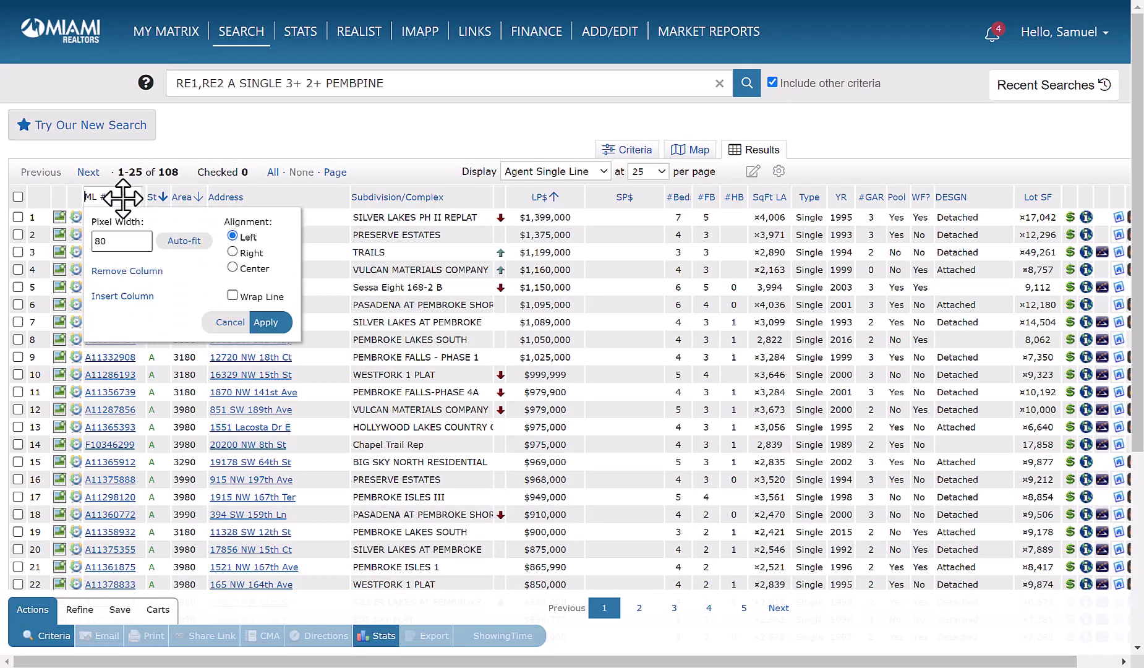
click(148, 300)
click(230, 369)
text(t)
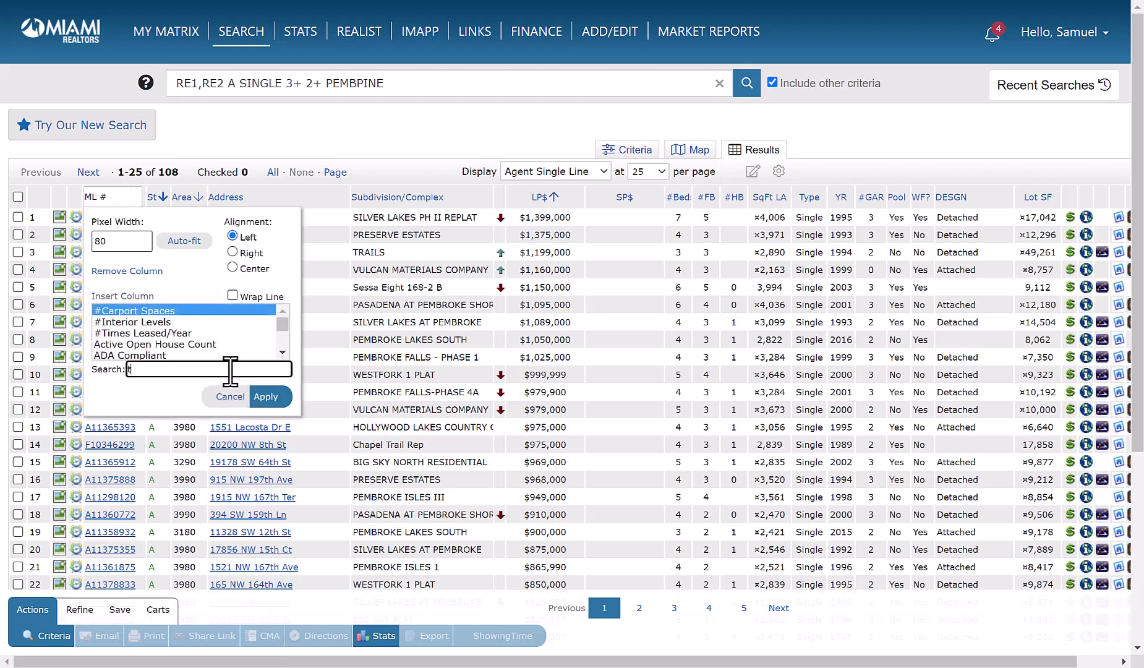
text(ype of)
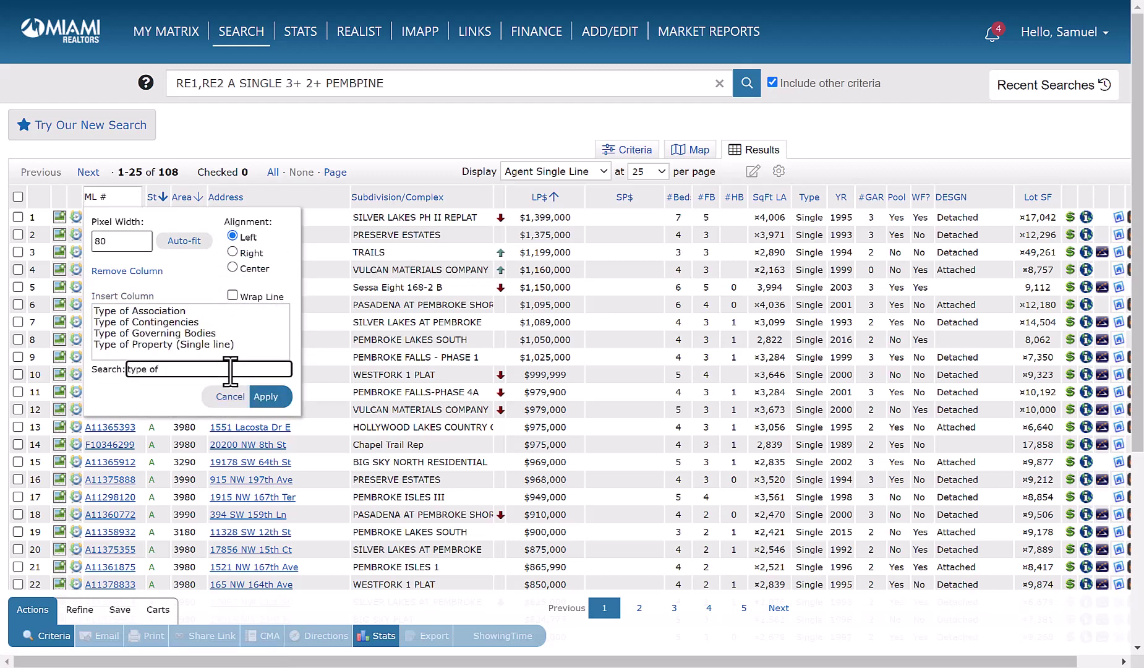
click(154, 311)
click(266, 396)
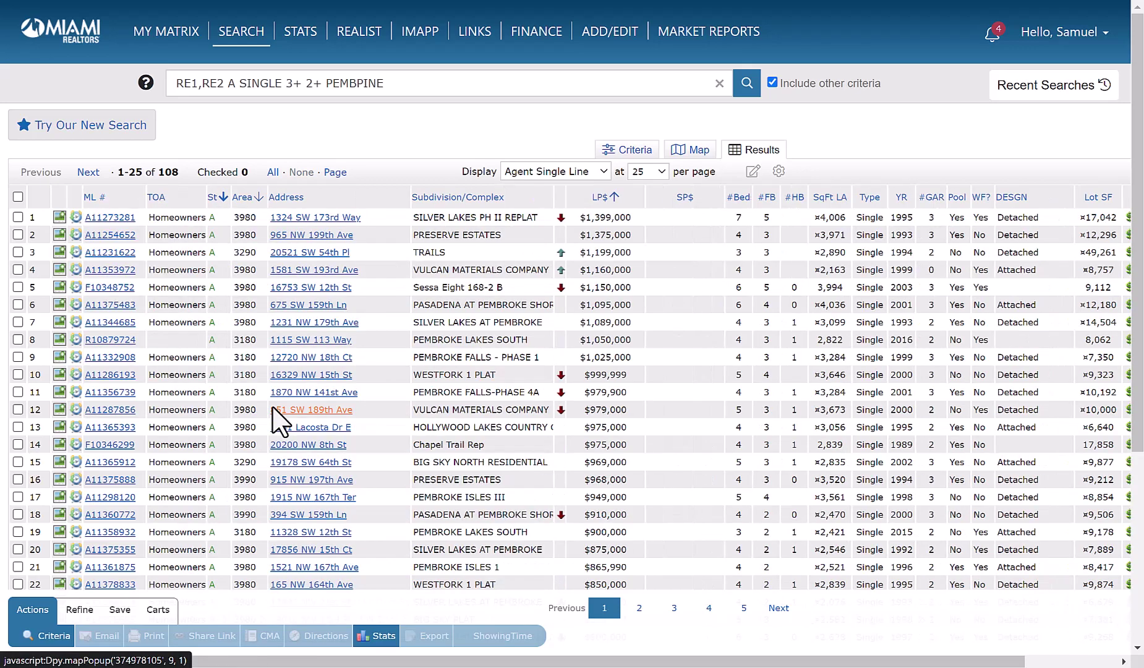
- Set the results grid to display 100 listings per page
scroll(451, 120, down, 1)
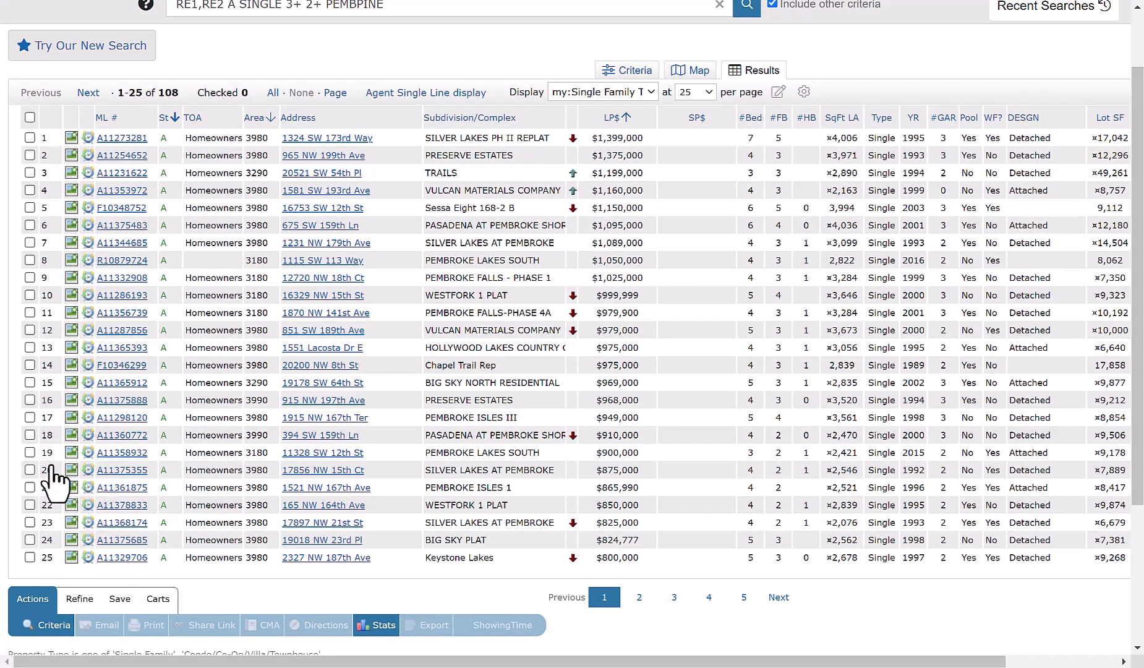
click(694, 91)
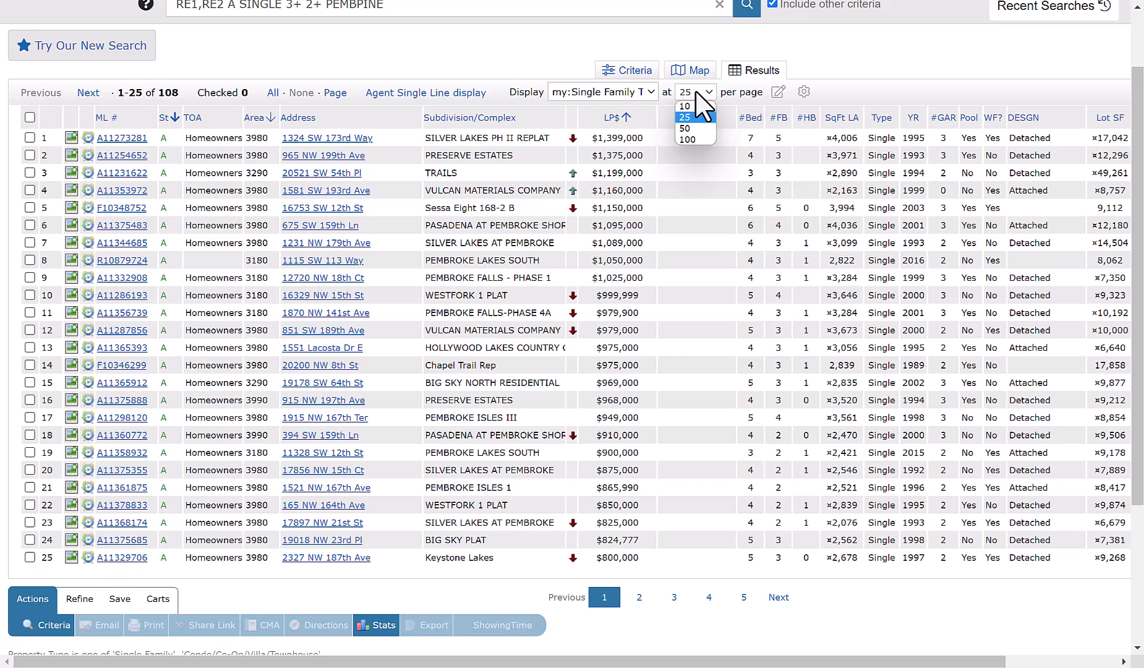
click(690, 137)
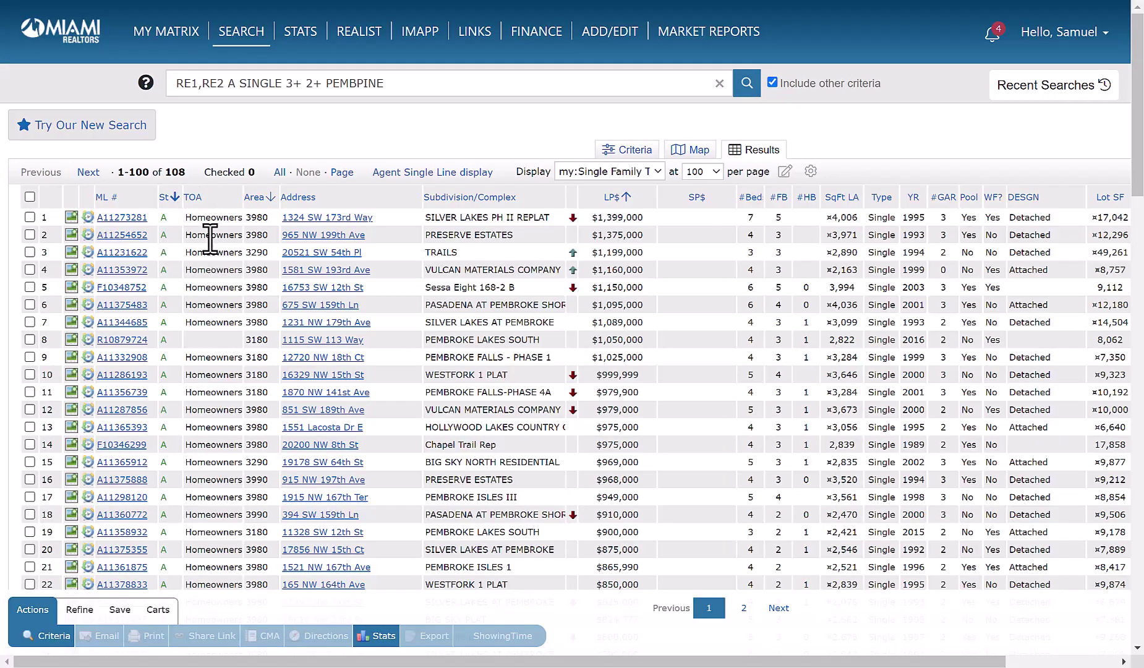
scroll(210, 238, down, 3)
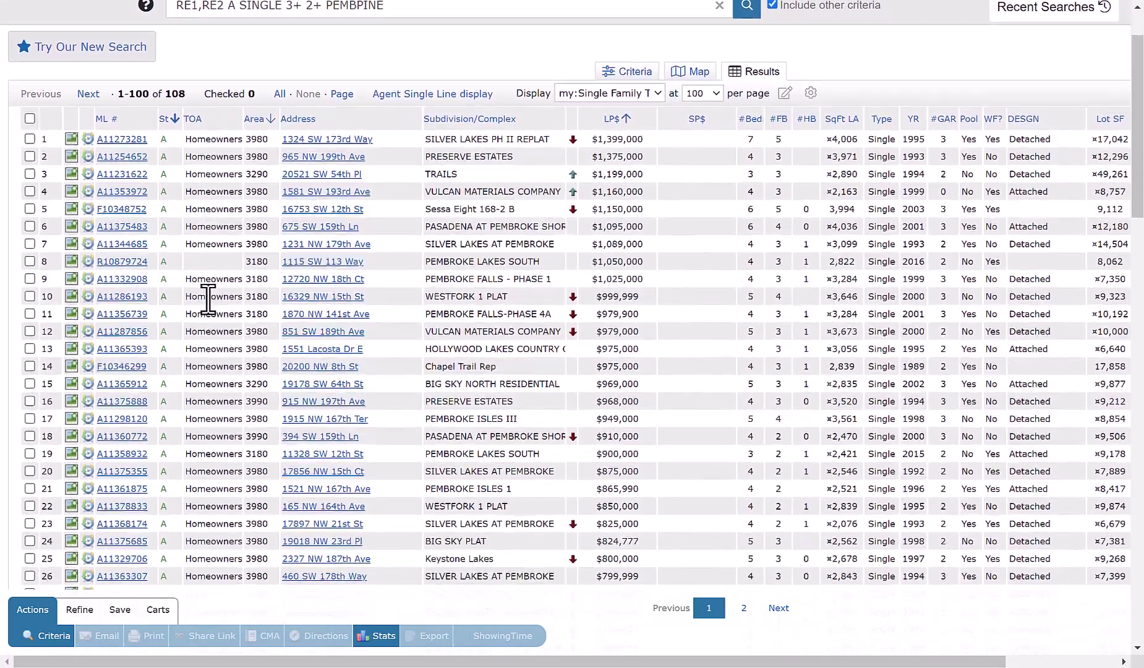
scroll(207, 302, down, 5)
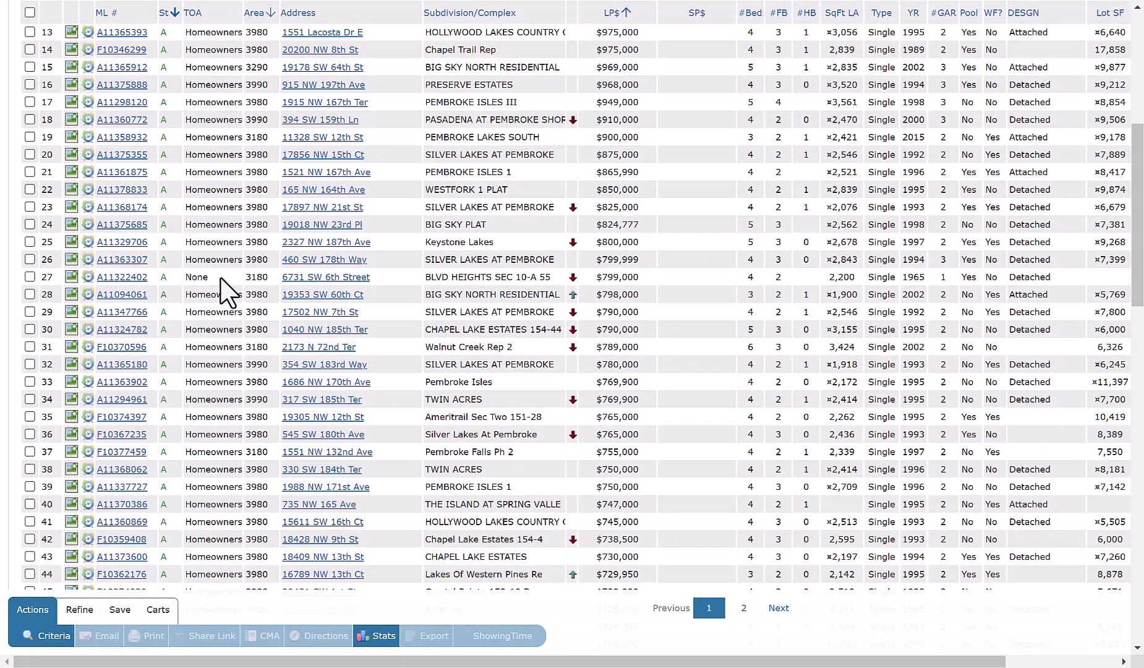
scroll(221, 287, down, 7)
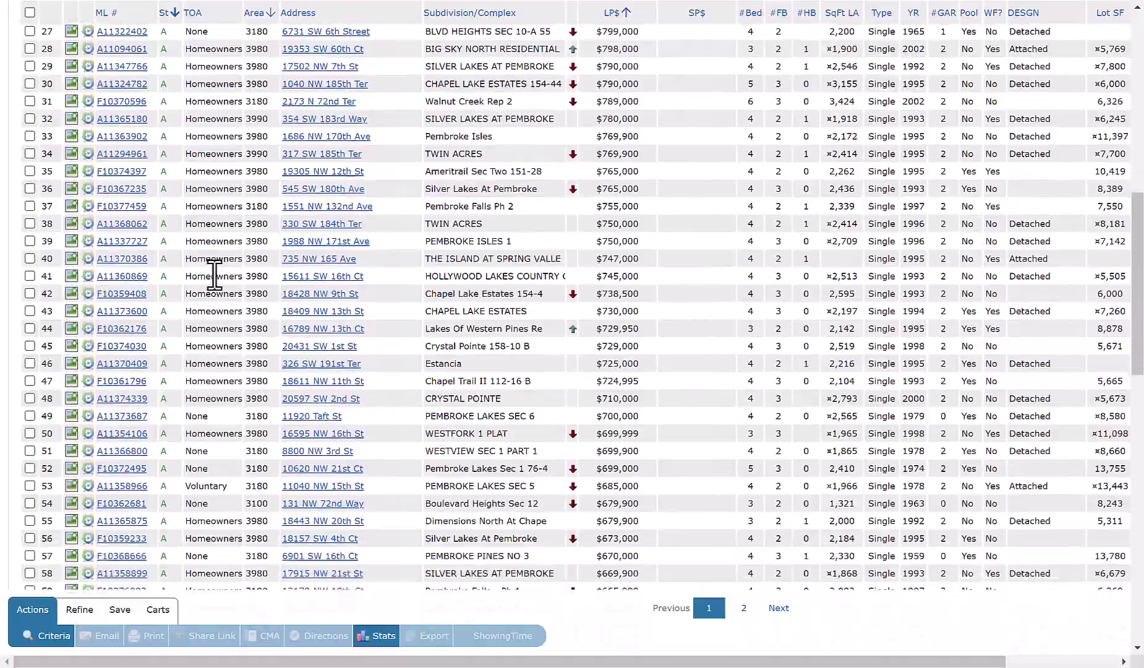
scroll(214, 274, down, 4)
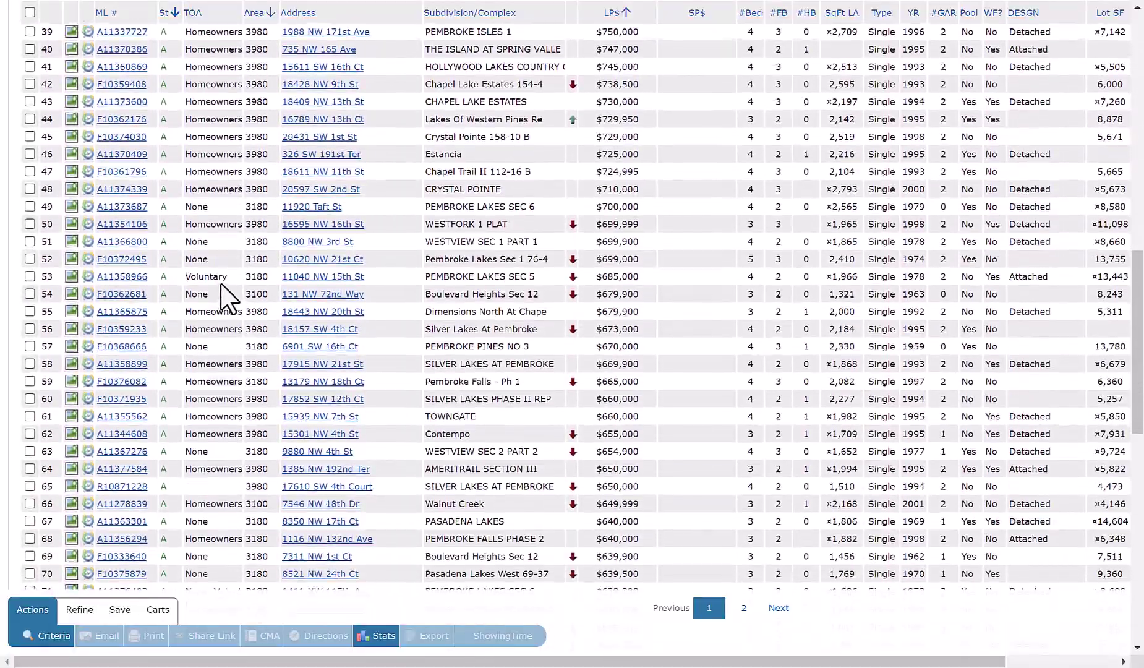
scroll(218, 261, down, 2)
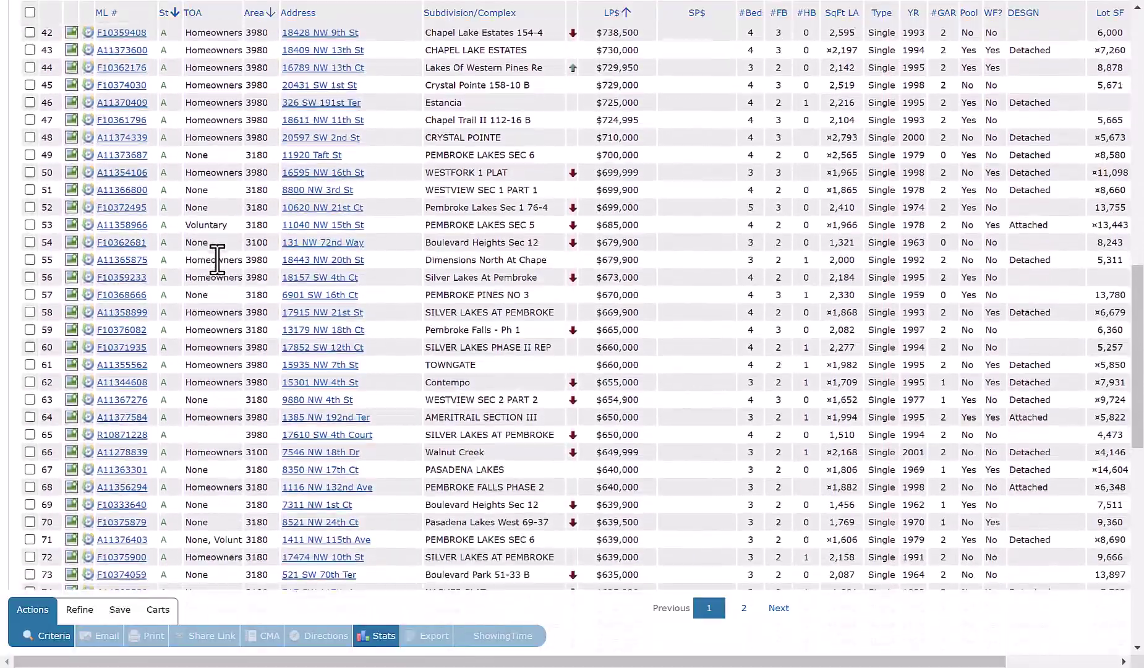
scroll(217, 258, up, 3)
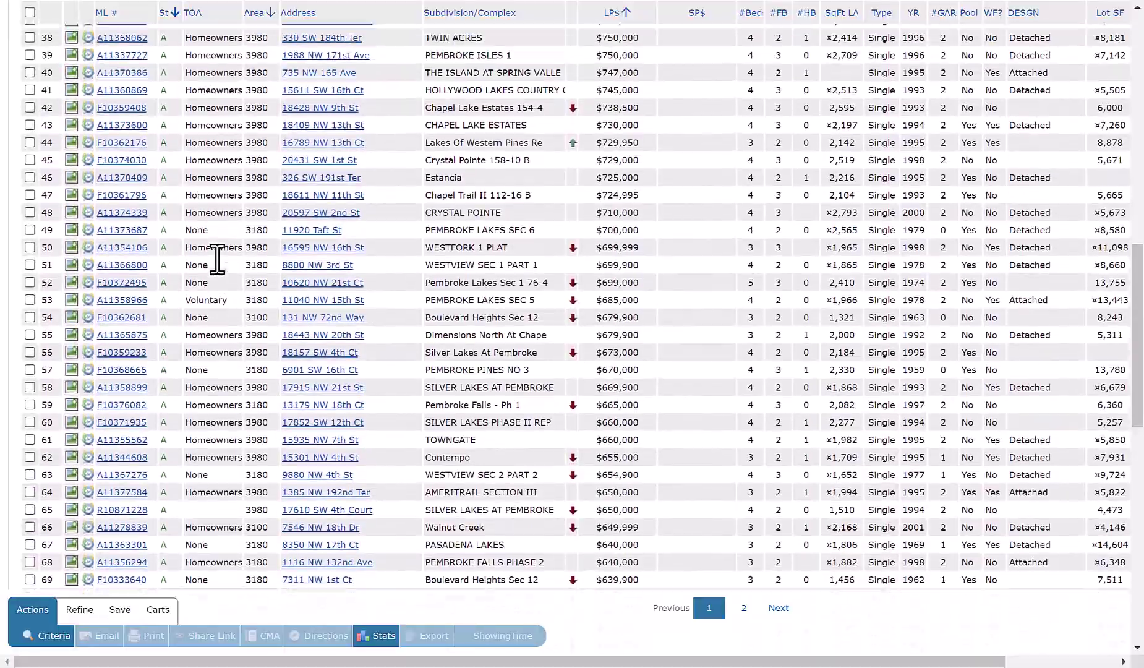
scroll(217, 259, up, 7)
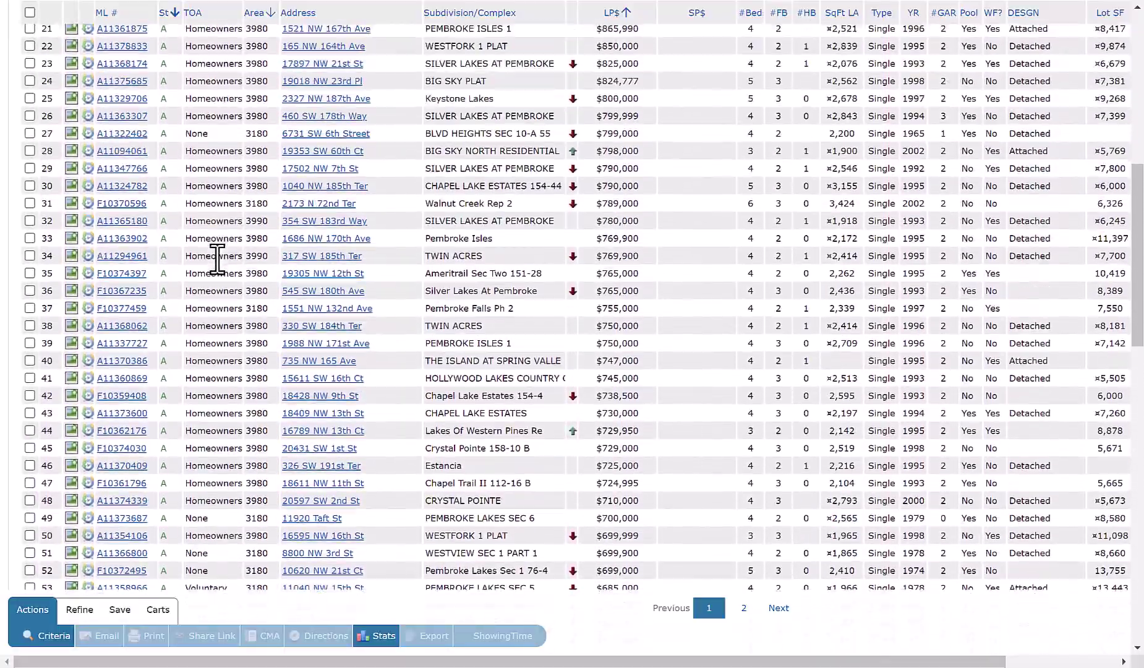
scroll(217, 258, up, 4)
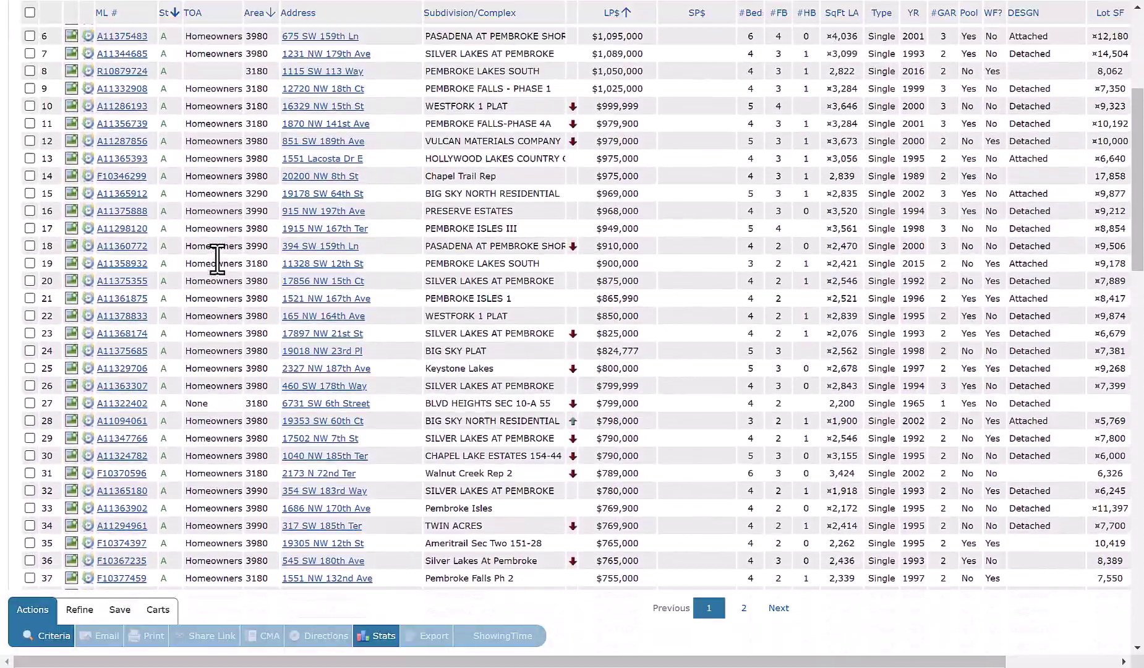
scroll(217, 258, up, 2)
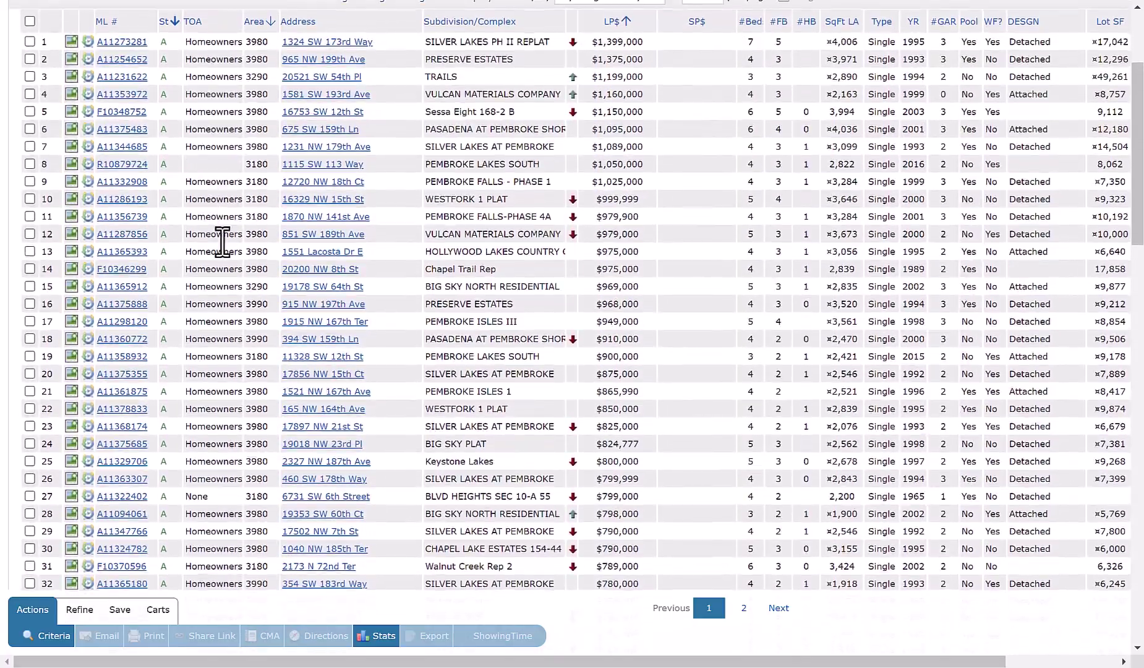
scroll(227, 194, up, 1)
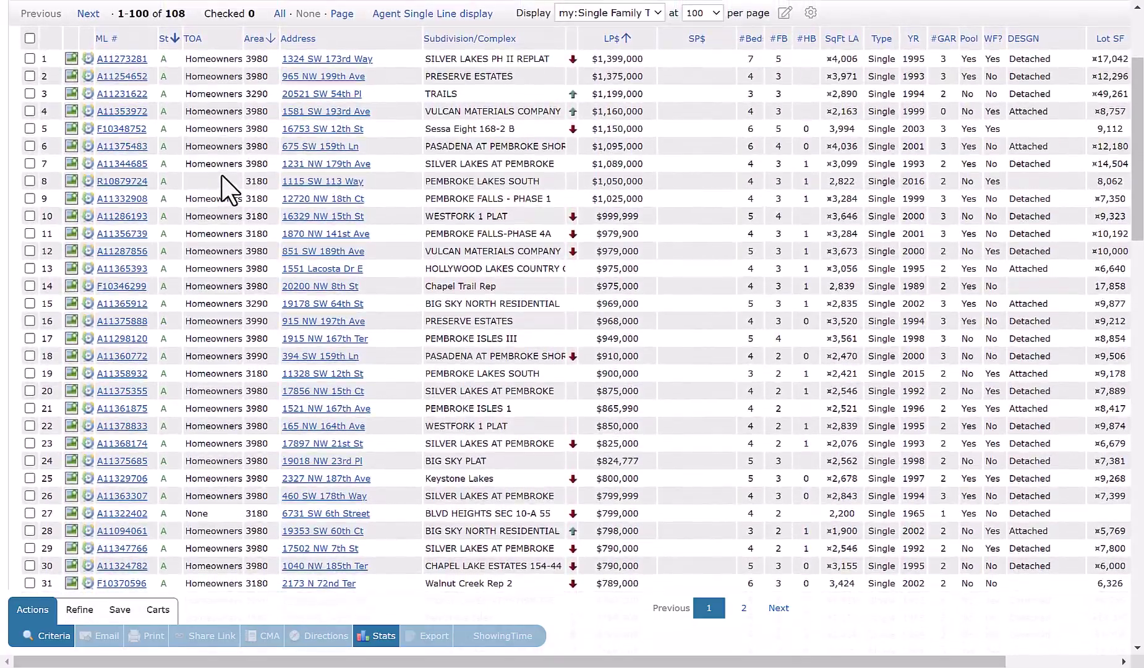